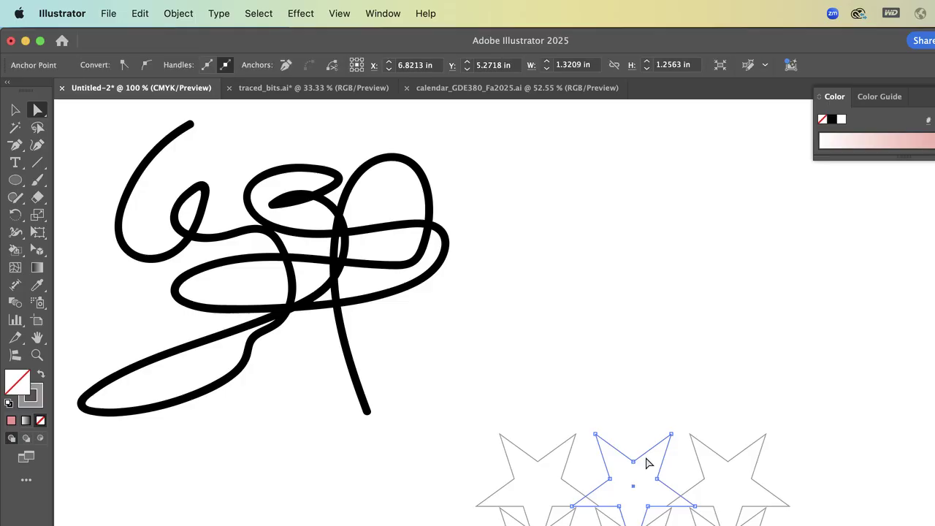
- Place a copy of the top-middle outlined star in the empty space above the star grid
click(573, 326)
click(15, 110)
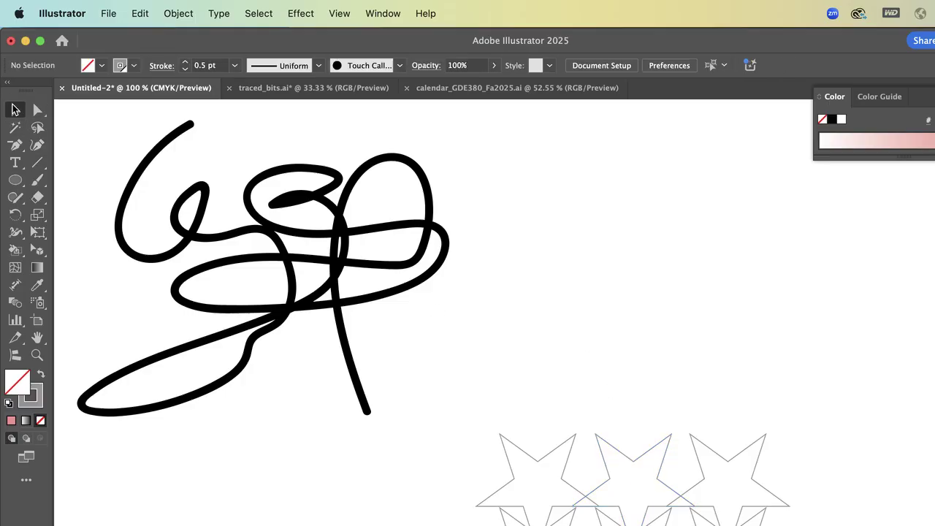
click(563, 462)
click(669, 473)
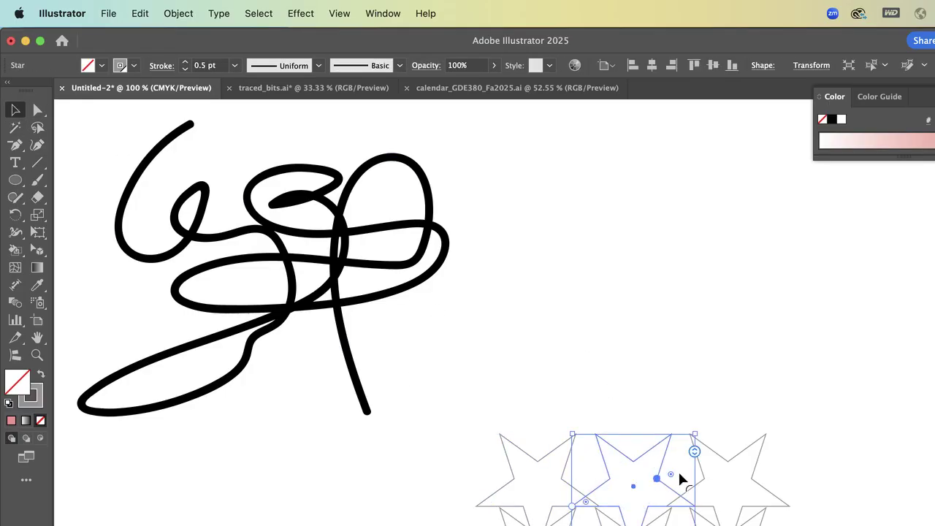
click(692, 471)
drag(570, 477, 560, 213)
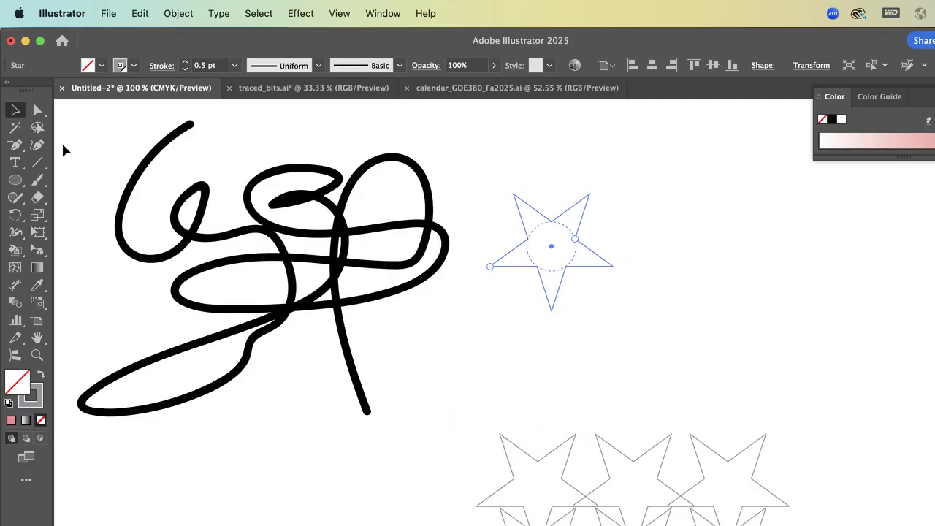
- Fill the copied star with a medium gray swatch
click(102, 65)
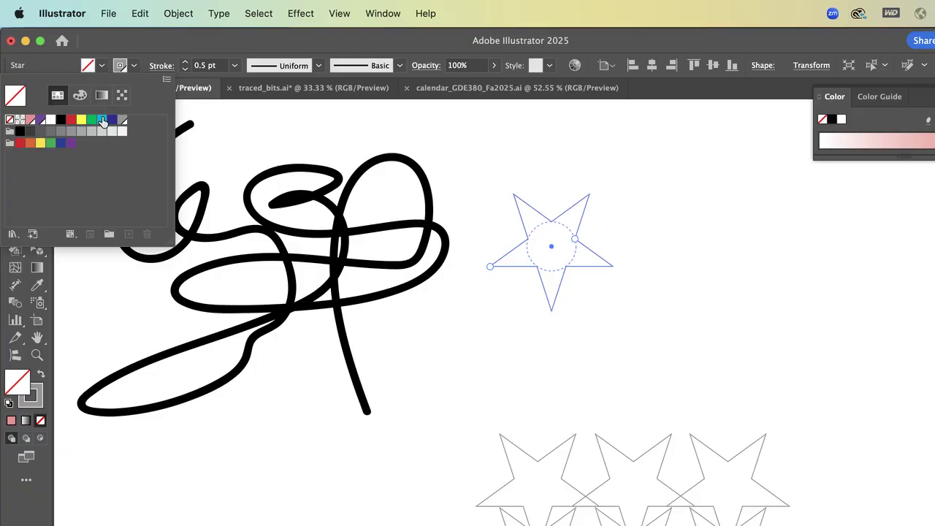
click(102, 120)
click(112, 132)
click(61, 132)
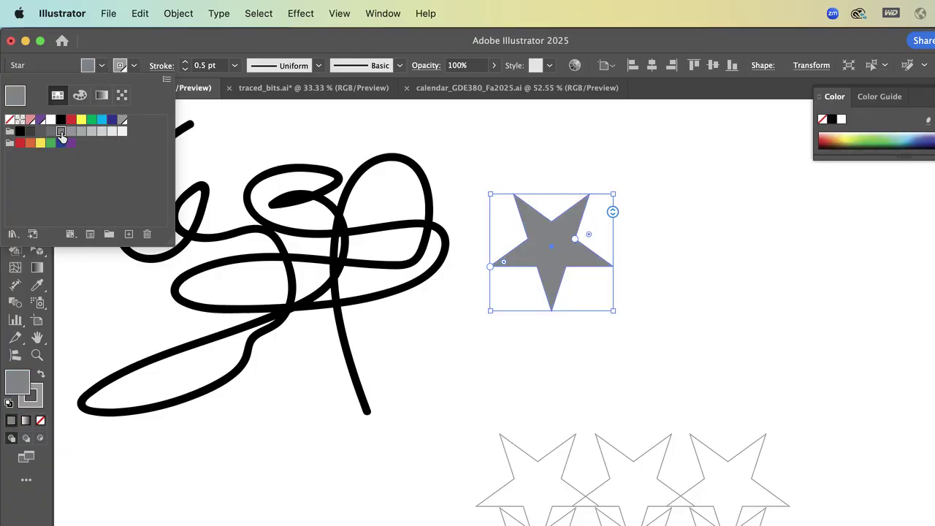
click(288, 40)
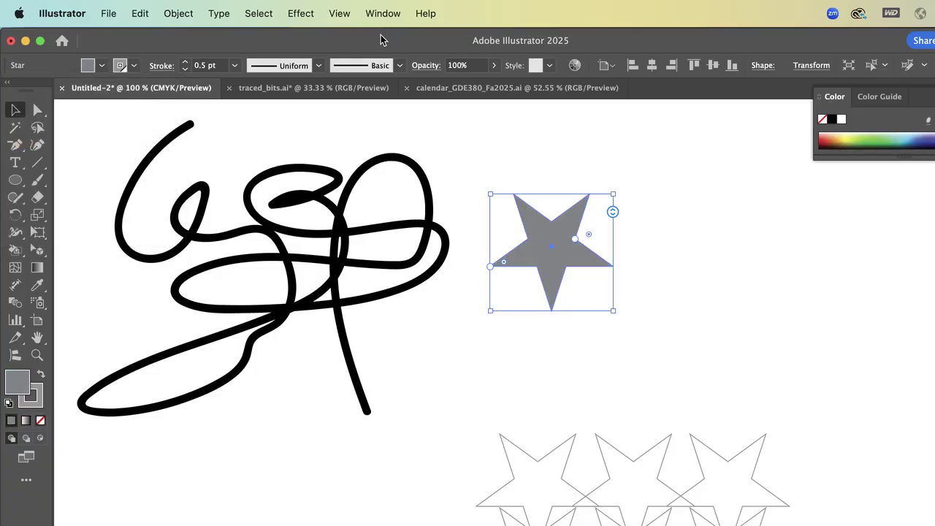
click(671, 180)
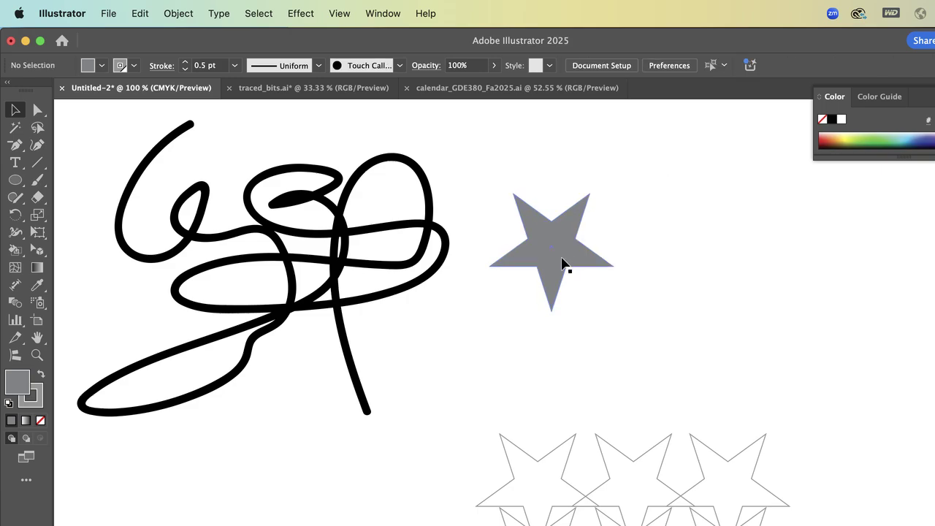
click(559, 268)
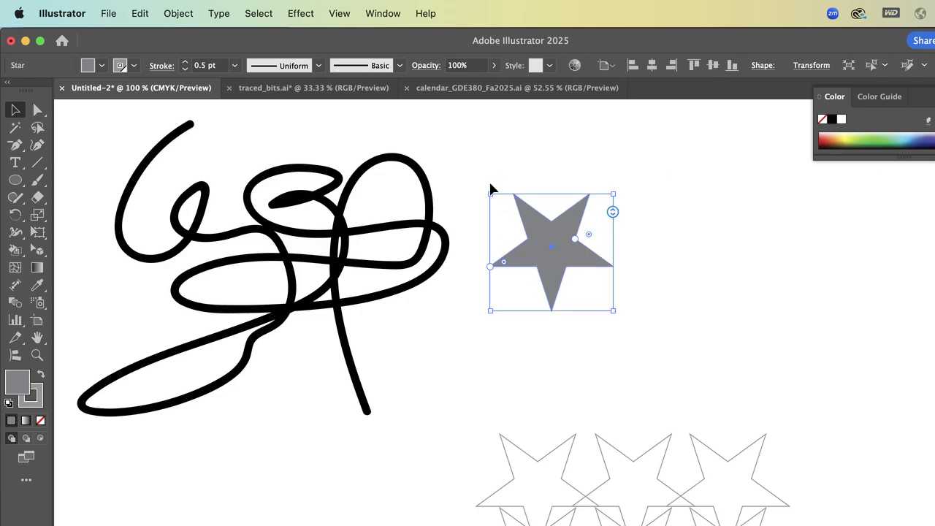
click(474, 152)
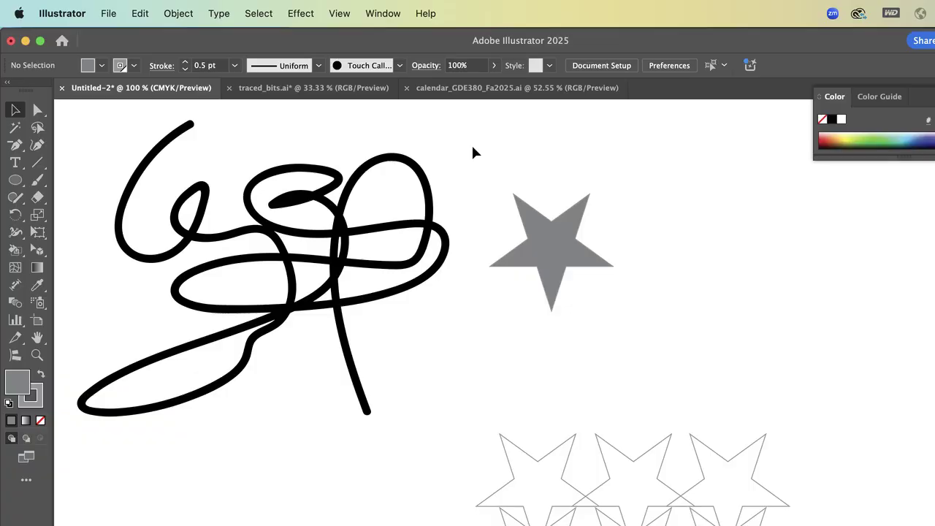
- Shift the black scribble slightly right and down, and move the gray star clear of the star grid to its right
click(429, 231)
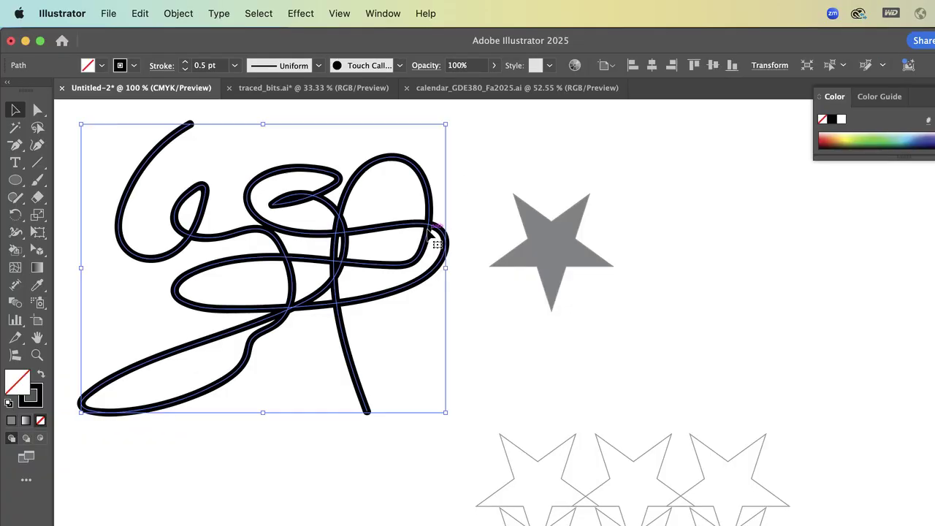
drag(430, 232, 451, 244)
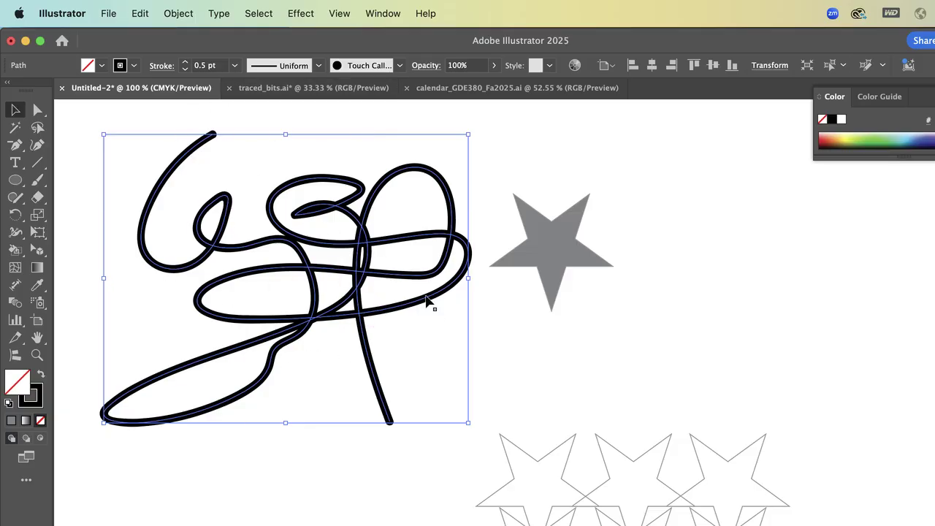
click(638, 395)
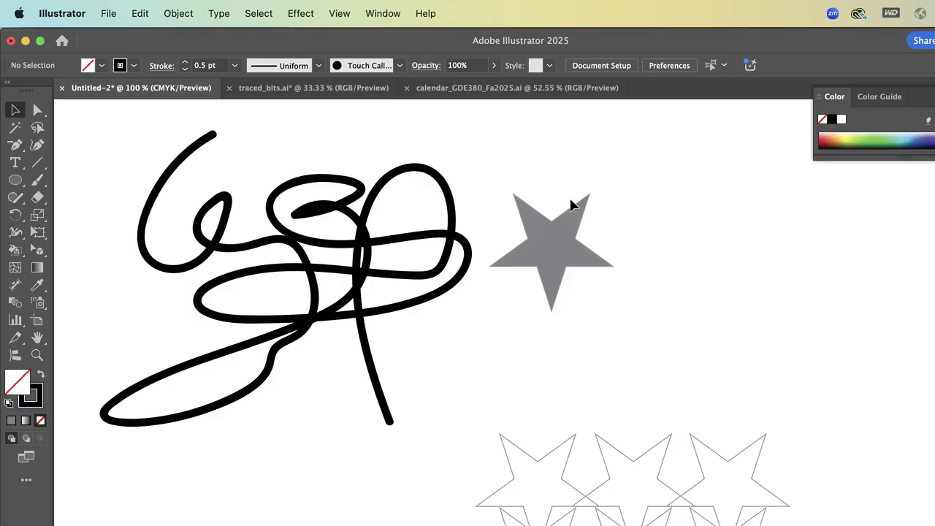
drag(572, 204, 930, 407)
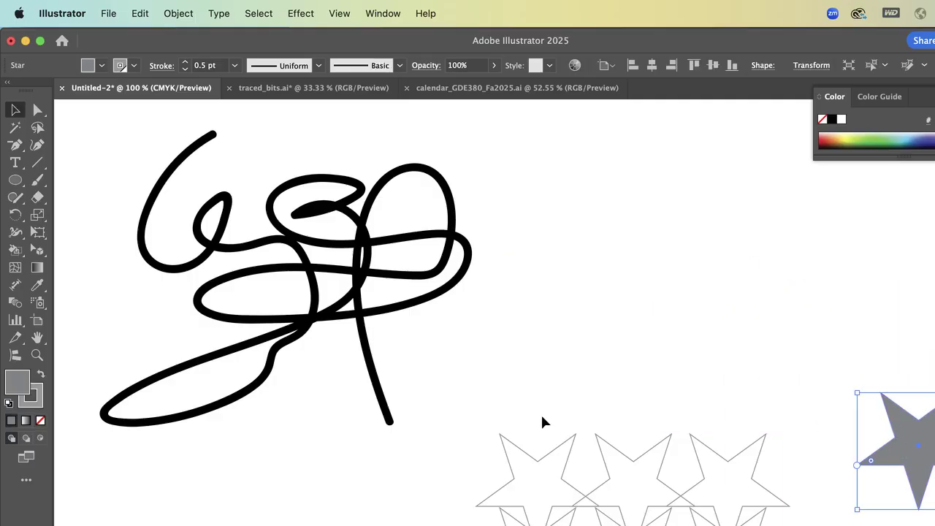
- Select all nine outlined stars and move them up beside the scribble
click(518, 447)
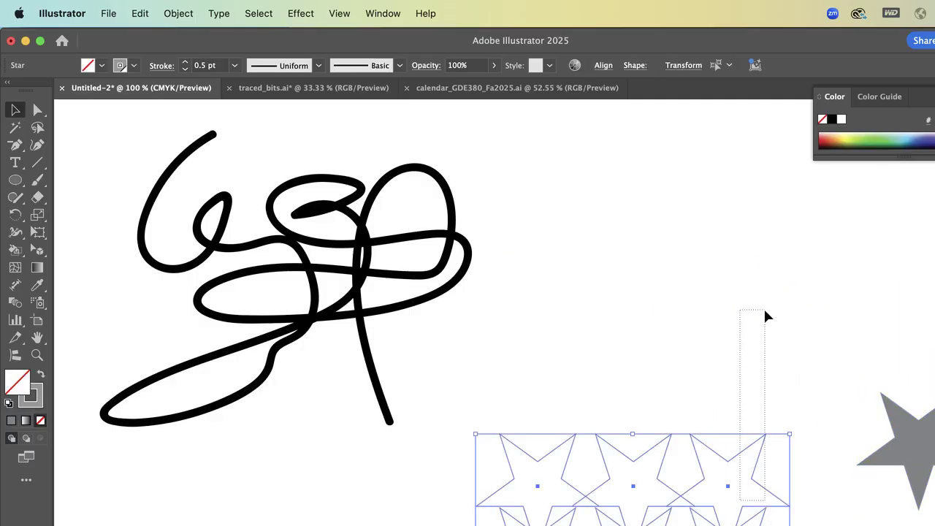
drag(765, 316, 764, 322)
click(578, 397)
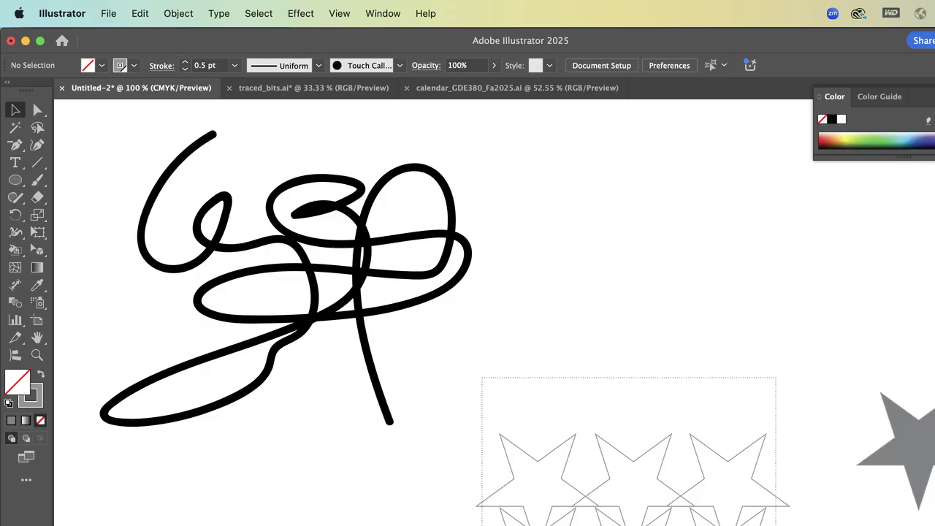
drag(723, 515, 752, 369)
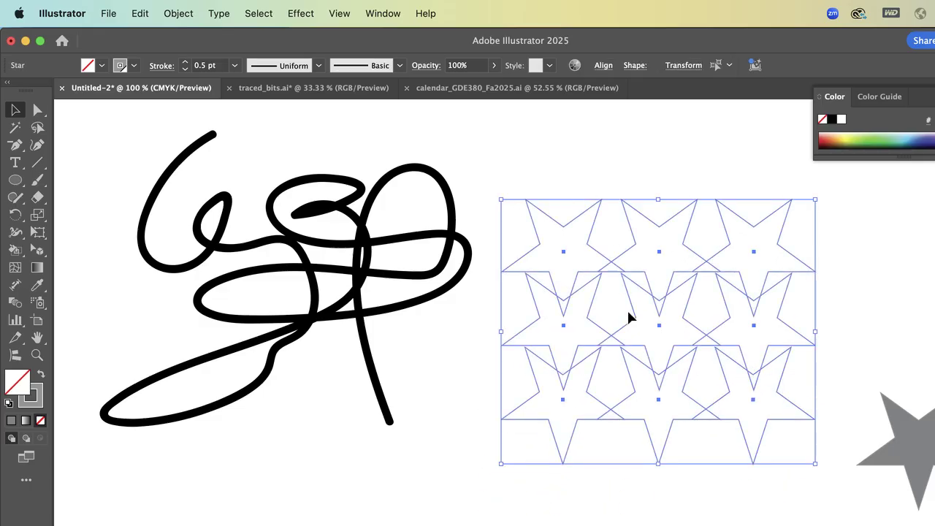
click(14, 251)
drag(15, 250, 57, 259)
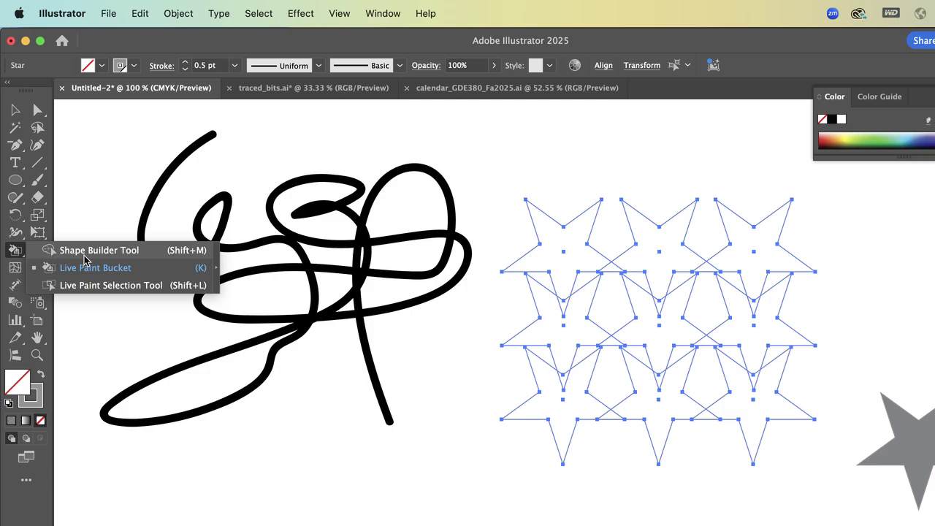
click(54, 252)
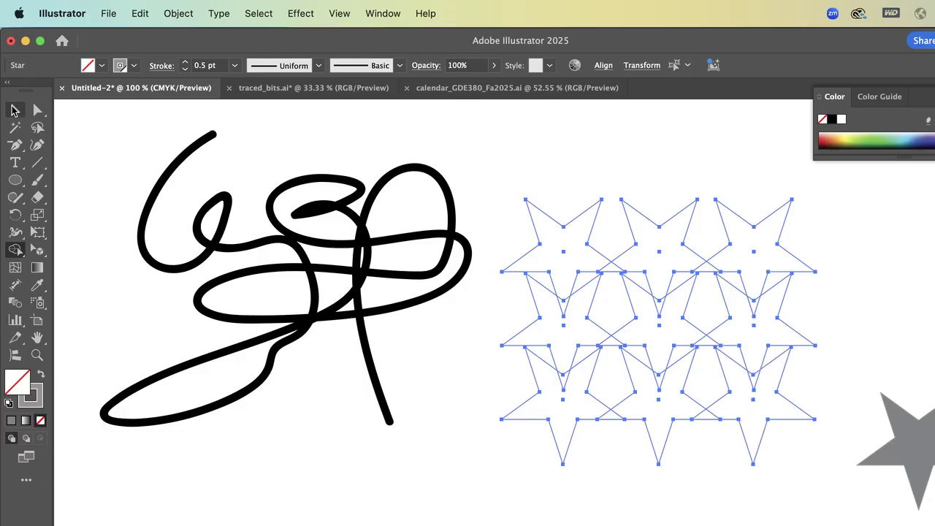
click(585, 247)
click(15, 110)
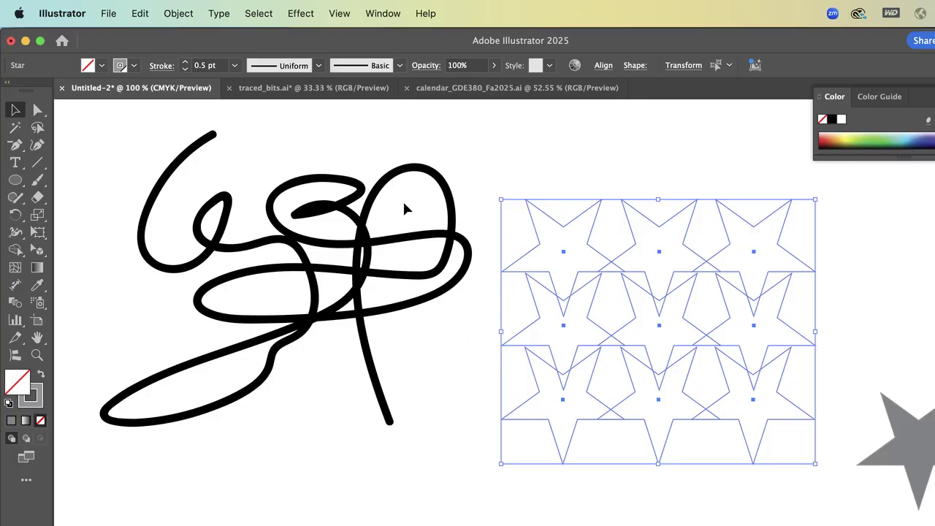
- Select the black scribble path and switch to the Live Paint Bucket
click(307, 241)
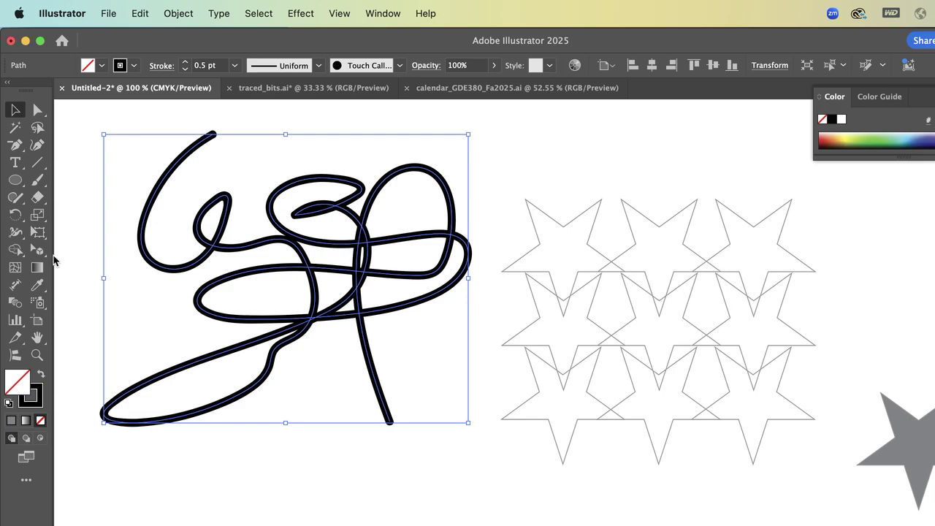
click(15, 301)
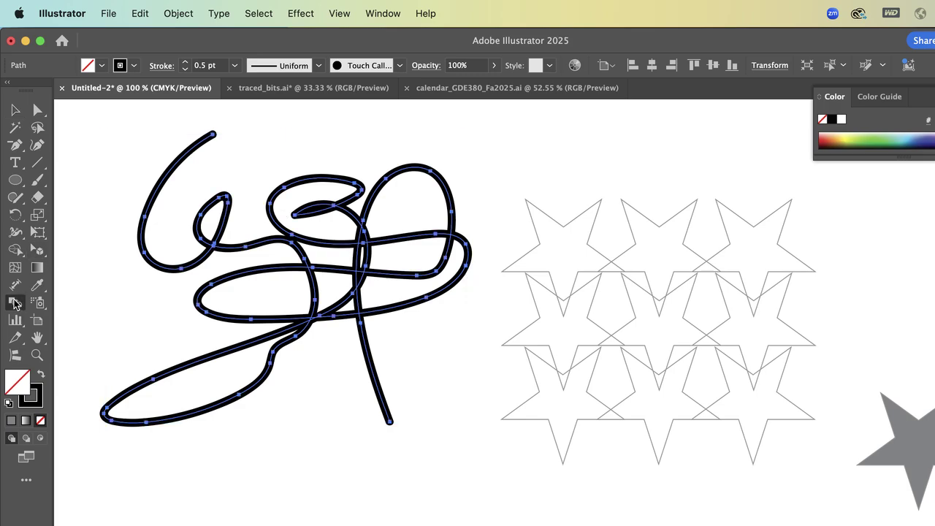
click(15, 250)
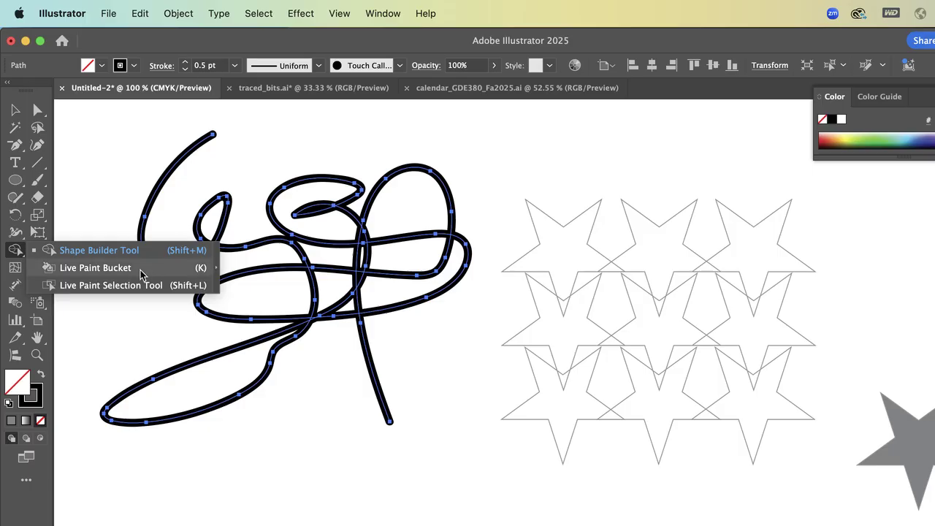
click(207, 270)
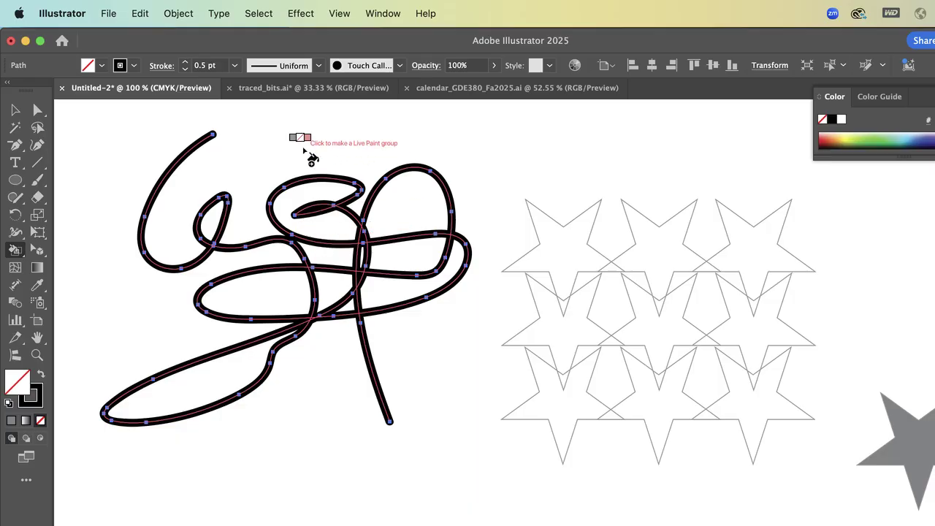
- Choose the purple swatch for the bucket and fill the scribble's small teardrop loop, accepting the conversion to a Live Paint group
key(Right)
key(Right)
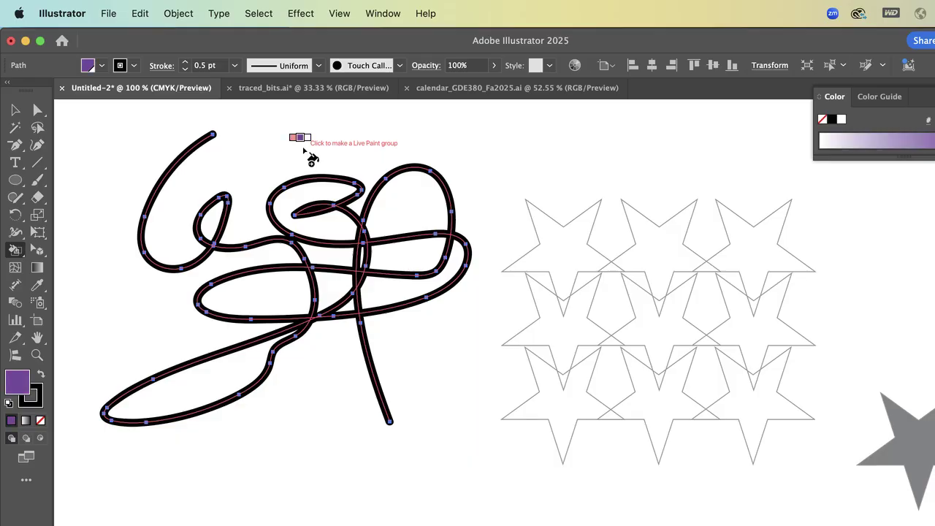
key(Right)
key(Right)
key(Left)
key(Left)
key(Left)
key(Left)
key(Left)
key(Left)
key(Left)
key(Left)
key(Left)
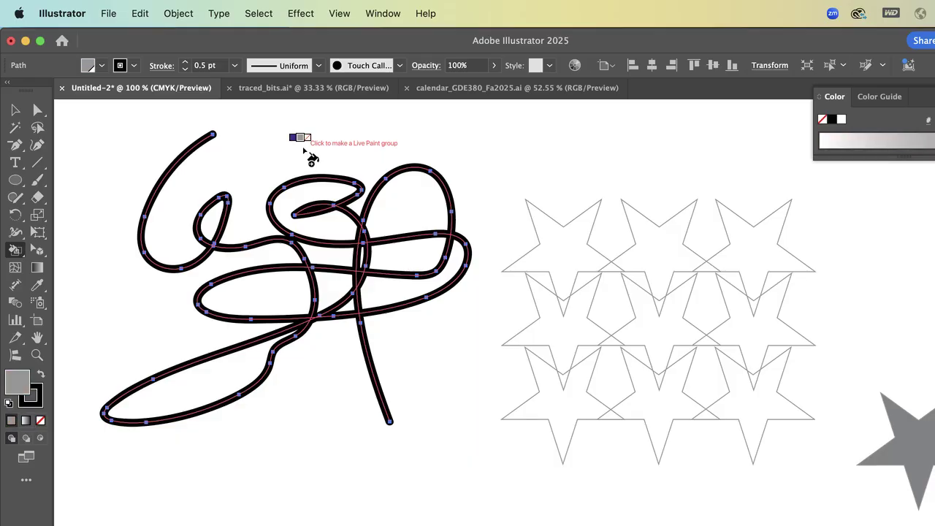
key(Left)
key(Left)
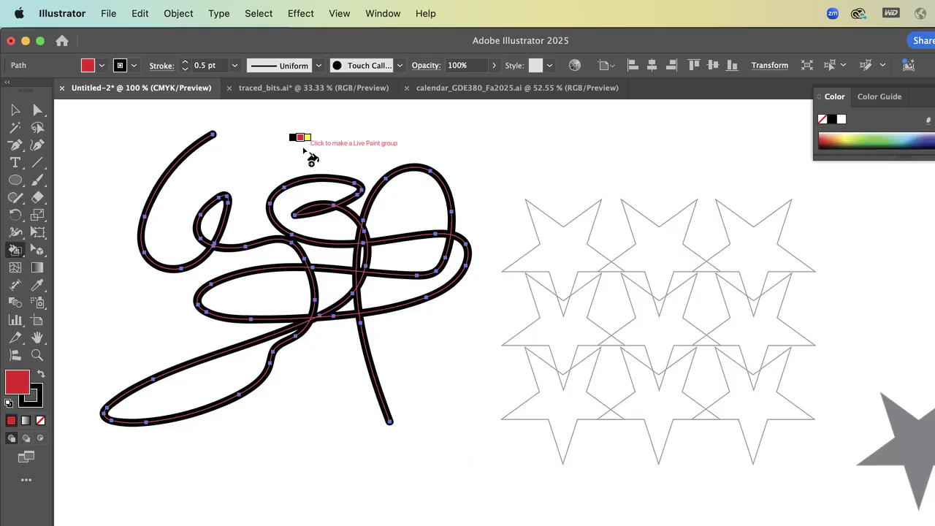
key(Left)
key(Left)
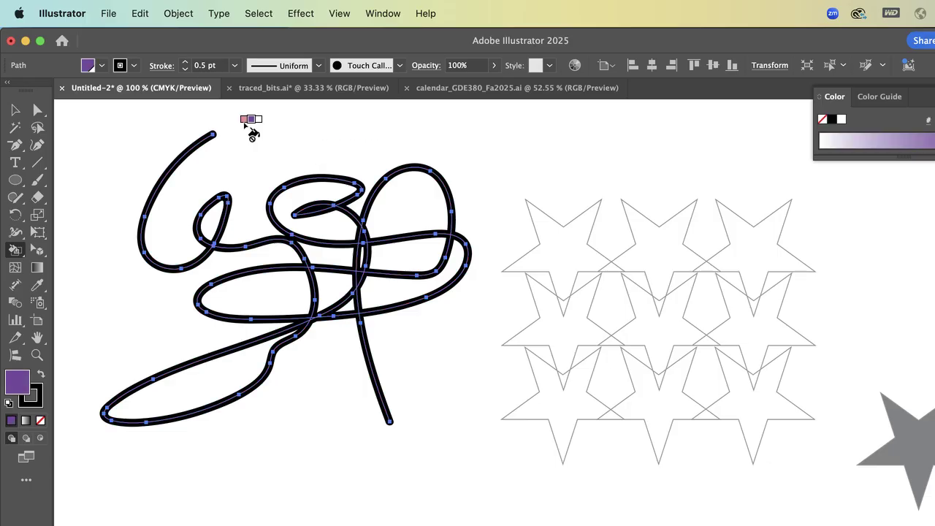
click(98, 69)
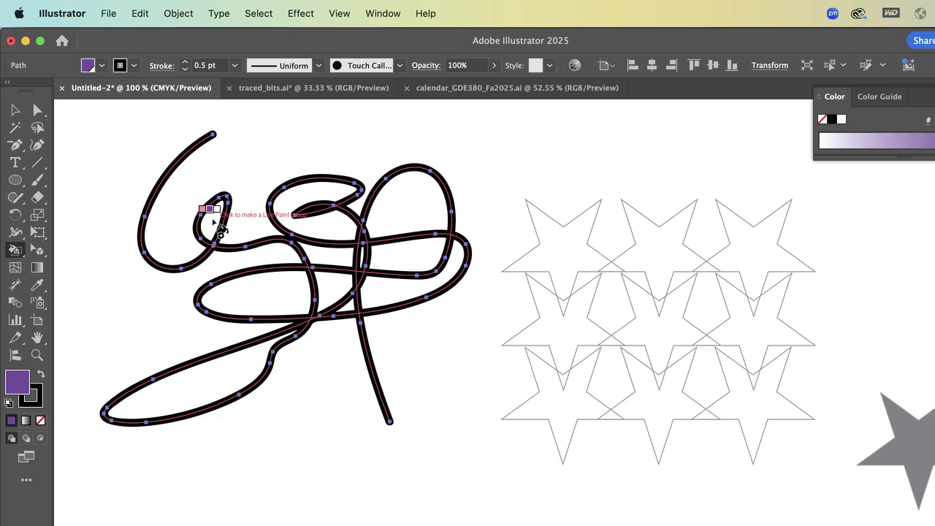
click(211, 219)
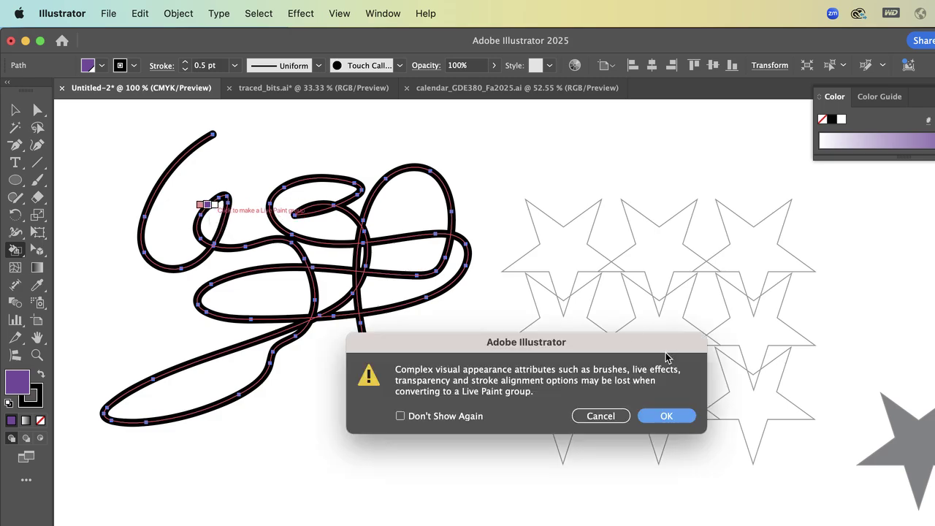
click(679, 416)
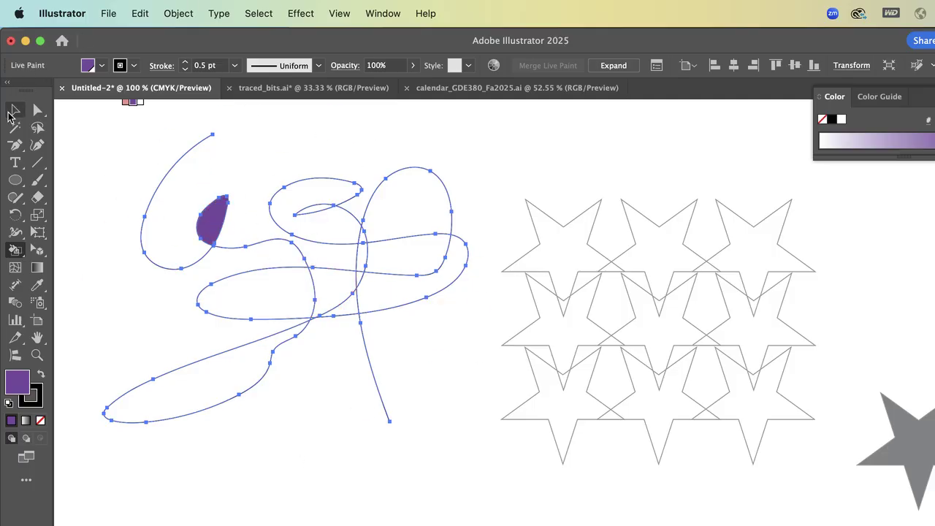
click(15, 111)
click(111, 123)
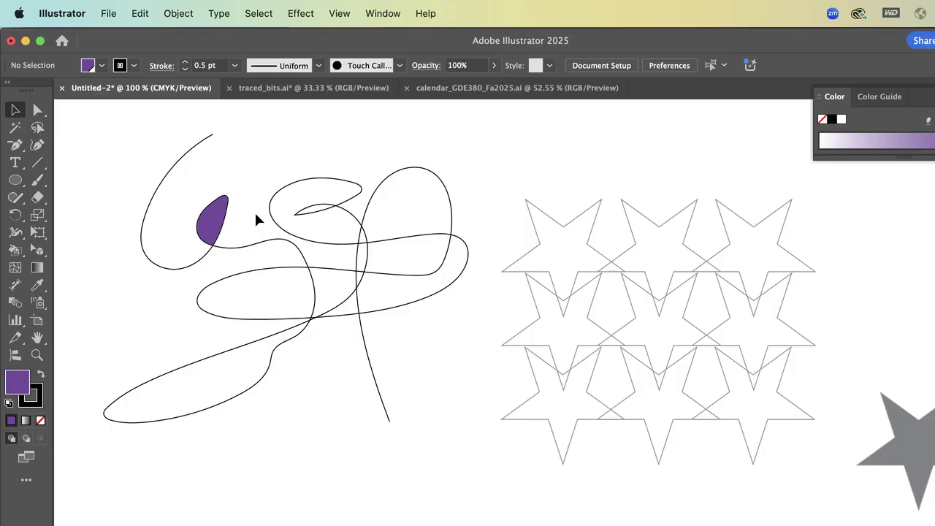
- Fill the large curled region at the scribble's upper middle with the pink swatch using the Live Paint Bucket
click(282, 234)
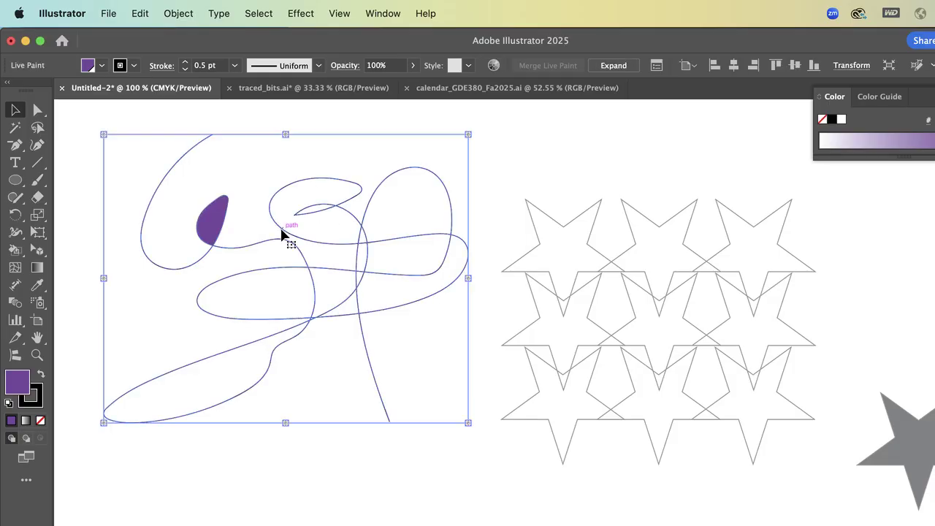
click(14, 249)
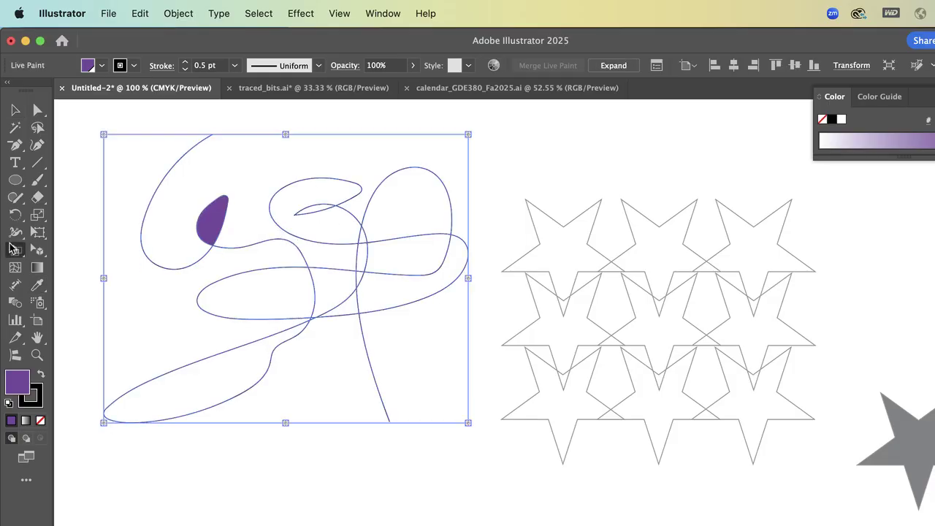
key(Left)
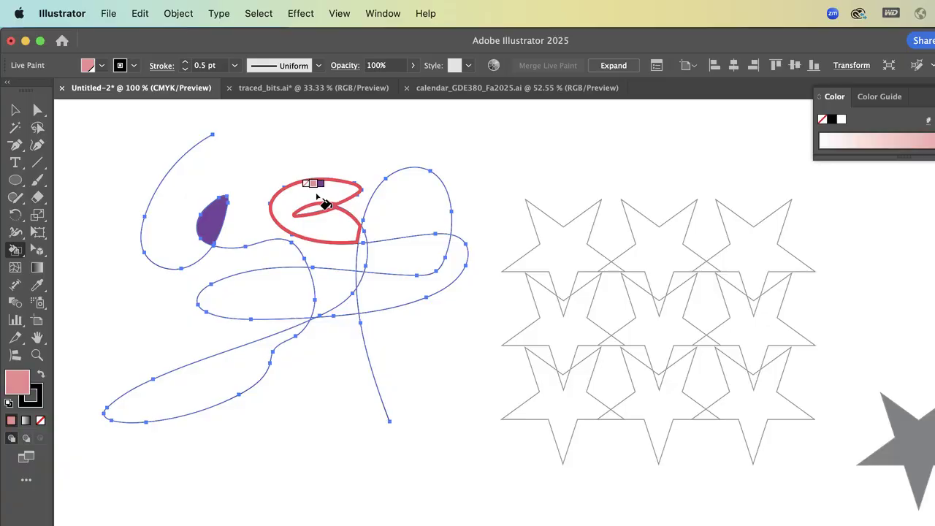
click(321, 198)
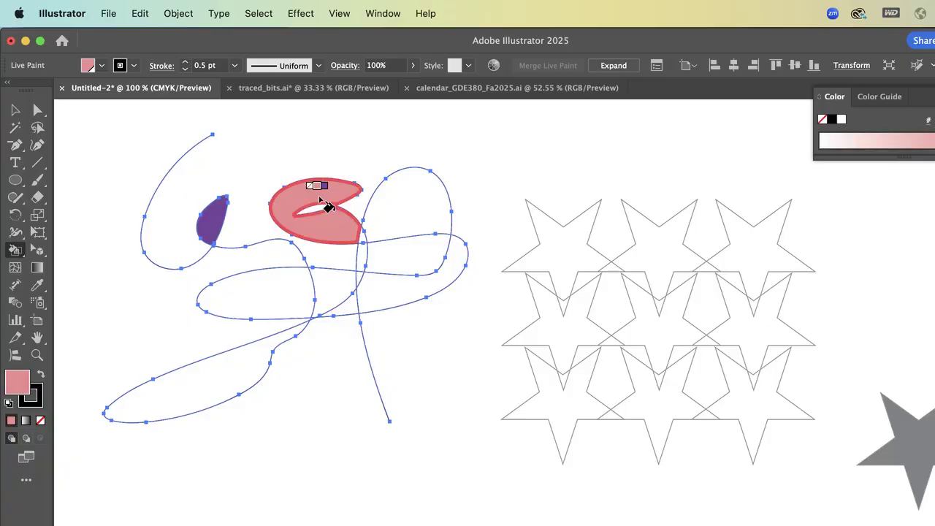
- Fill the scribble's narrow inner sliver, the band at its right crossing, and the rounded loop left of centre with the purple swatch
key(Right)
click(316, 212)
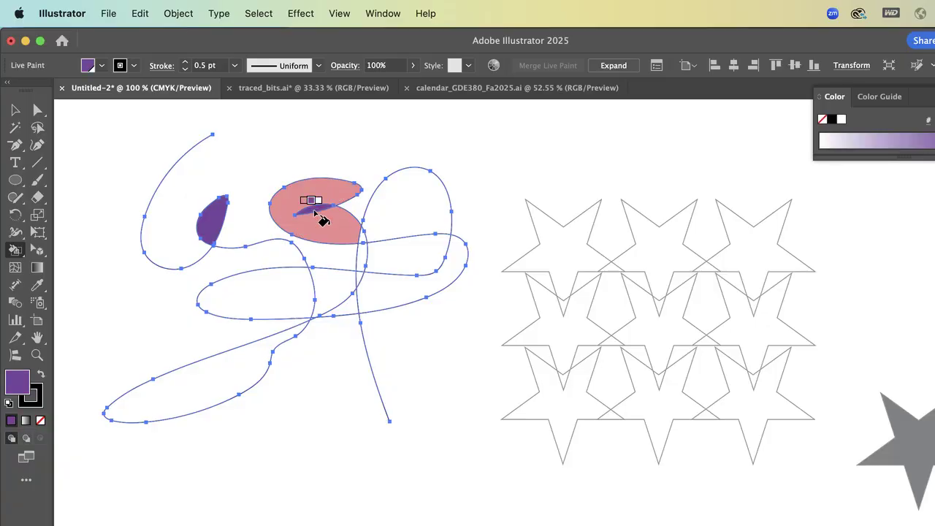
click(407, 251)
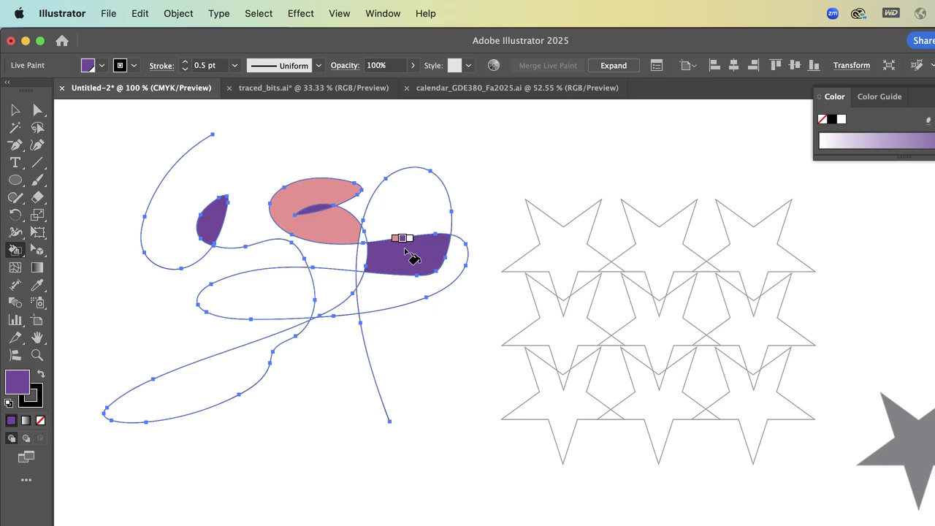
click(297, 295)
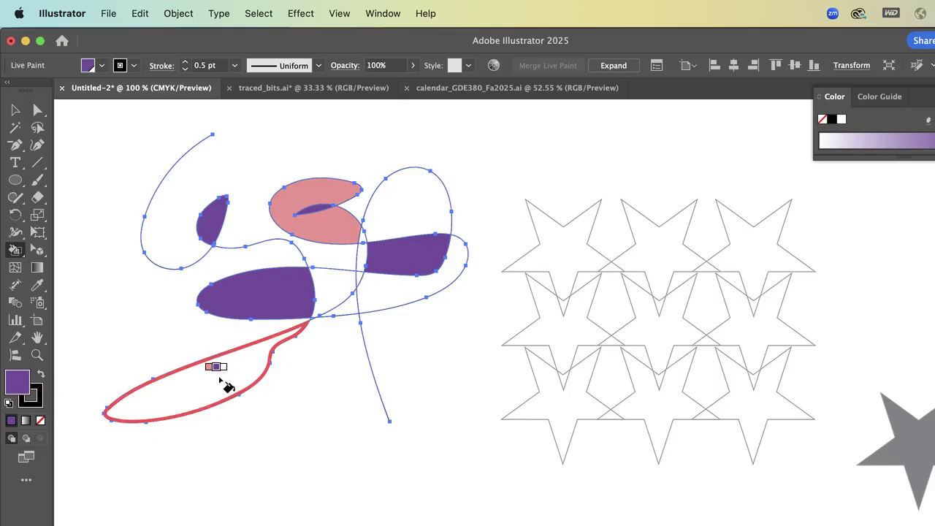
- Fill the scribble's long leaf-shaped lower loop with the dark blue swatch using the Live Paint Bucket
key(Left)
key(Left)
key(Left)
key(Left)
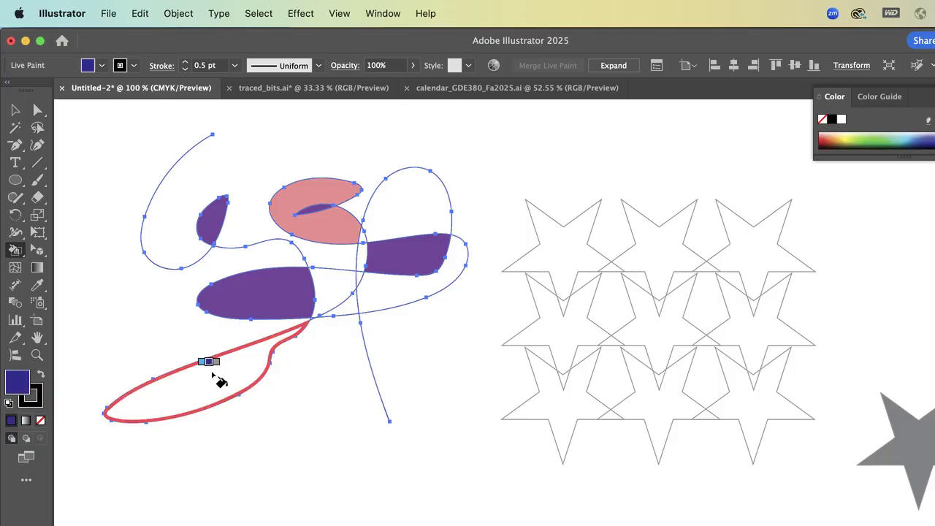
click(219, 381)
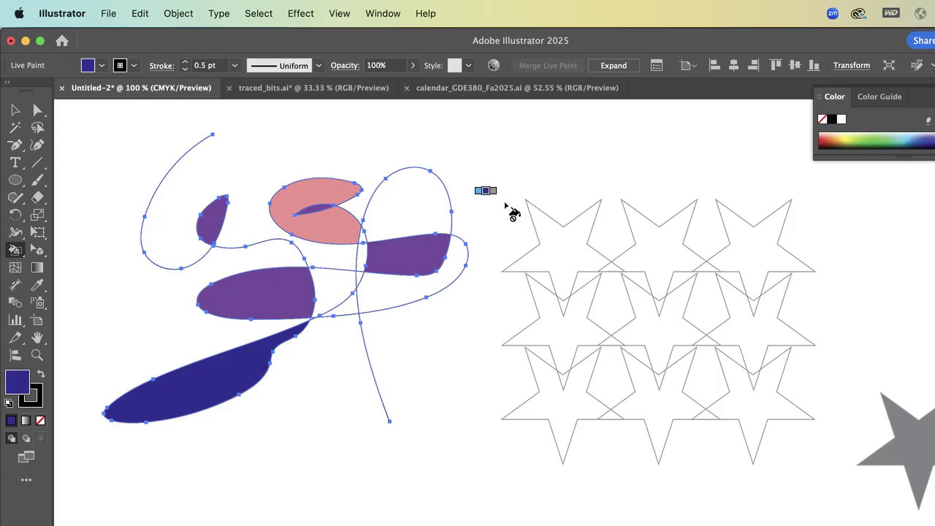
- Select all nine outlined stars and convert them to a Live Paint group with the Live Paint Bucket
click(15, 109)
click(557, 175)
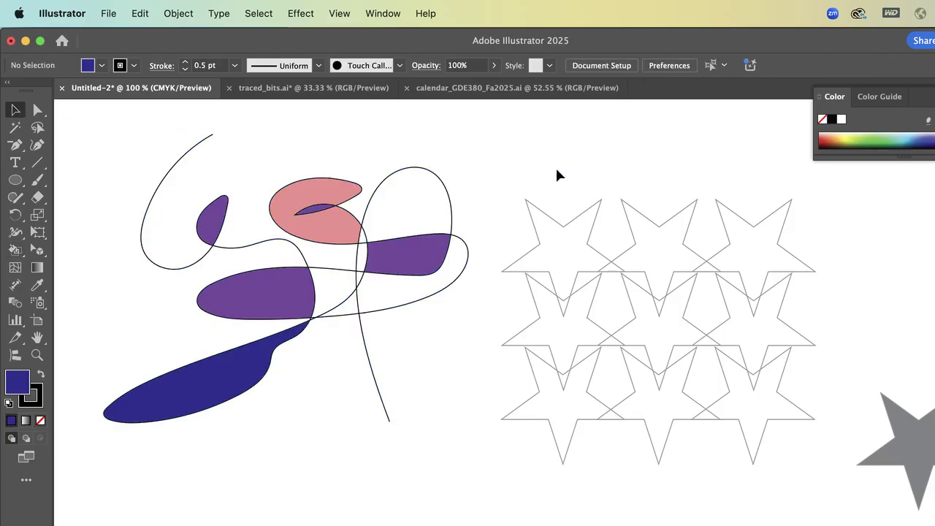
drag(743, 386, 744, 388)
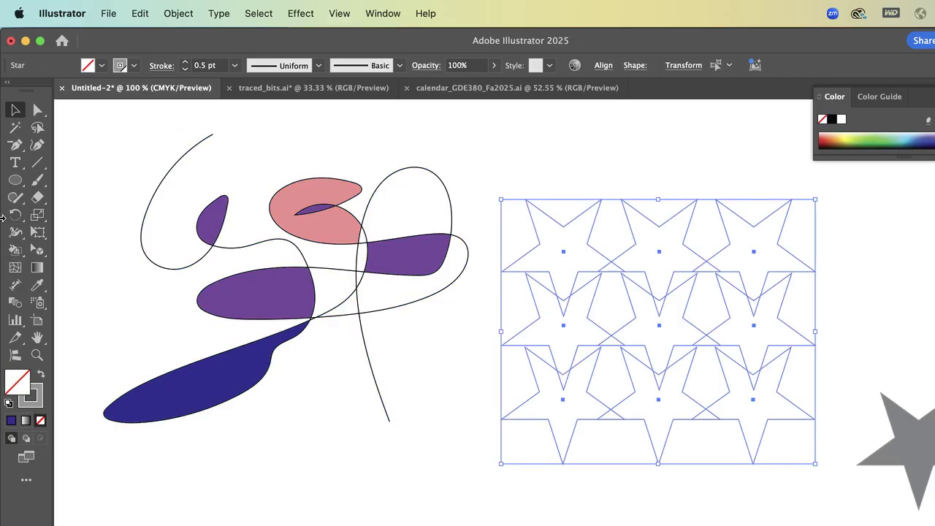
click(15, 250)
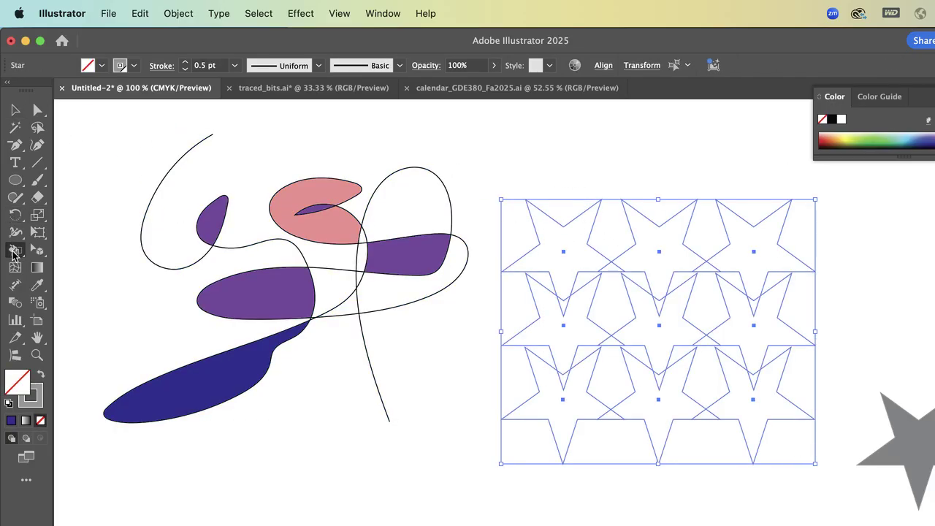
click(577, 261)
- Choose the purple swatch for the bucket and fill the three stars in the top row
key(Right)
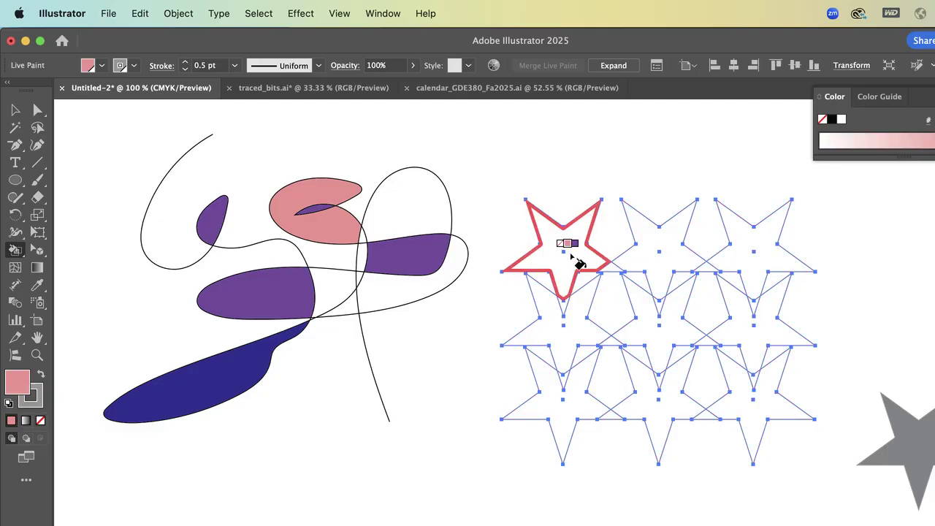
key(Right)
click(576, 260)
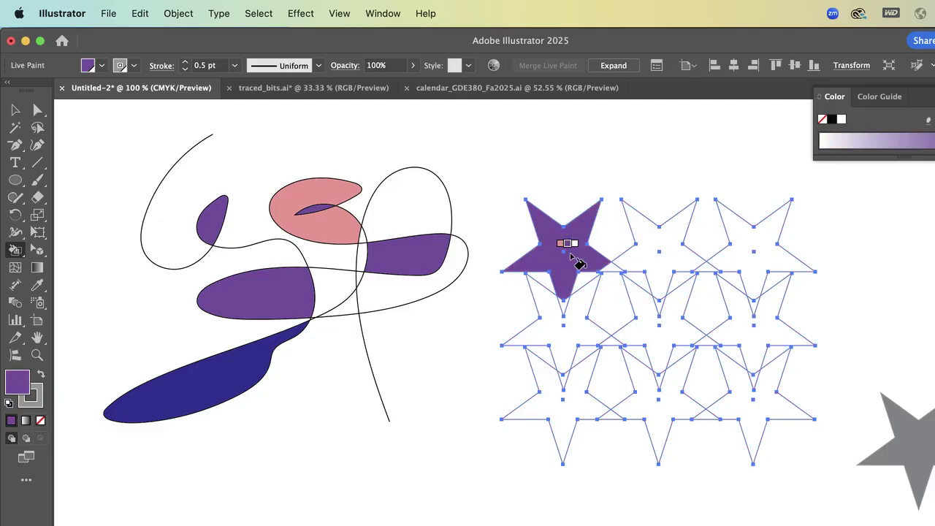
click(661, 265)
click(756, 261)
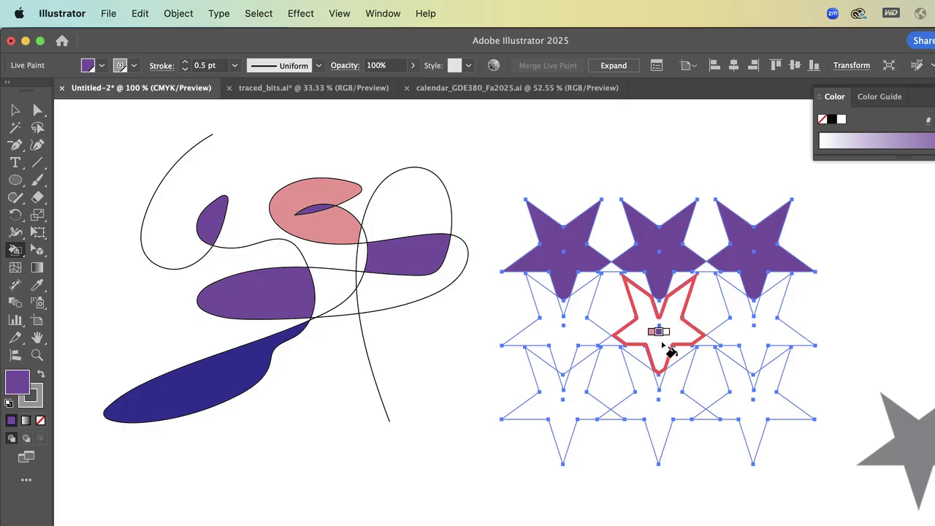
- Fill the six stars in the middle and bottom rows with the same purple
click(664, 347)
click(774, 348)
click(579, 340)
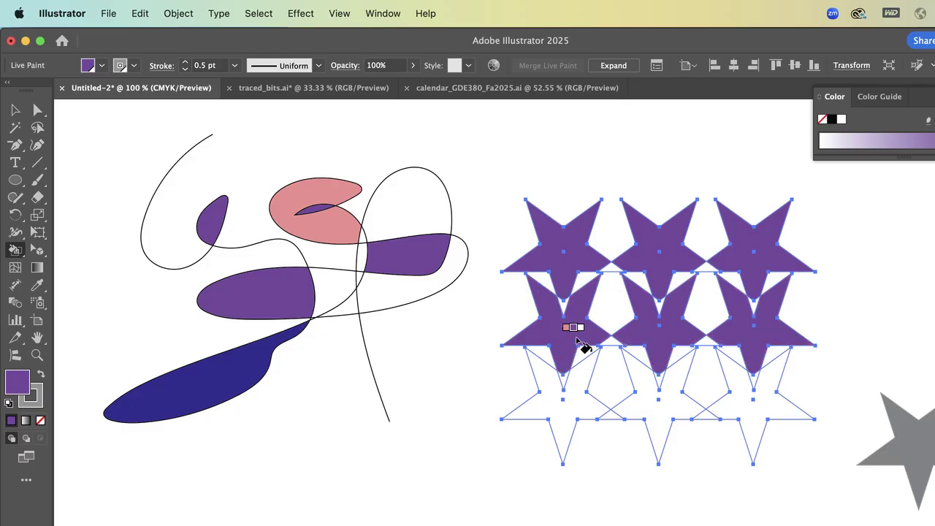
click(572, 400)
click(665, 401)
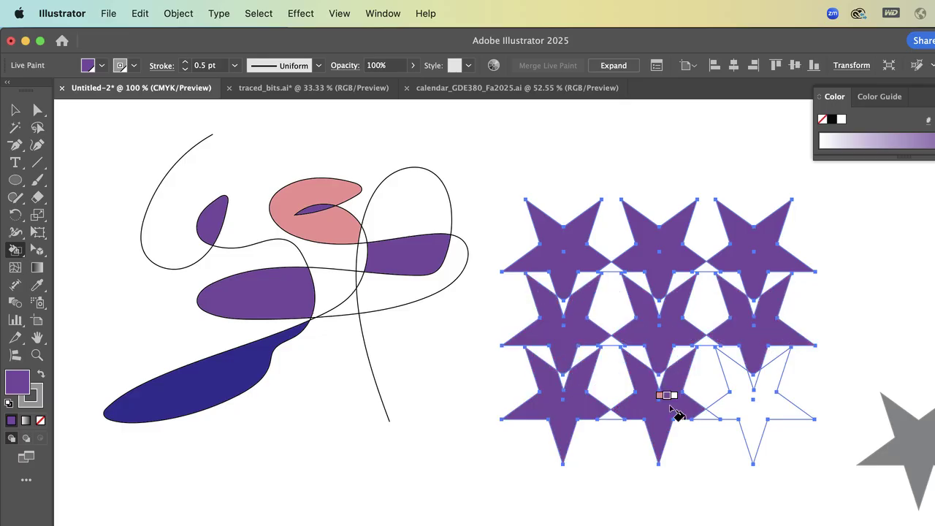
click(776, 403)
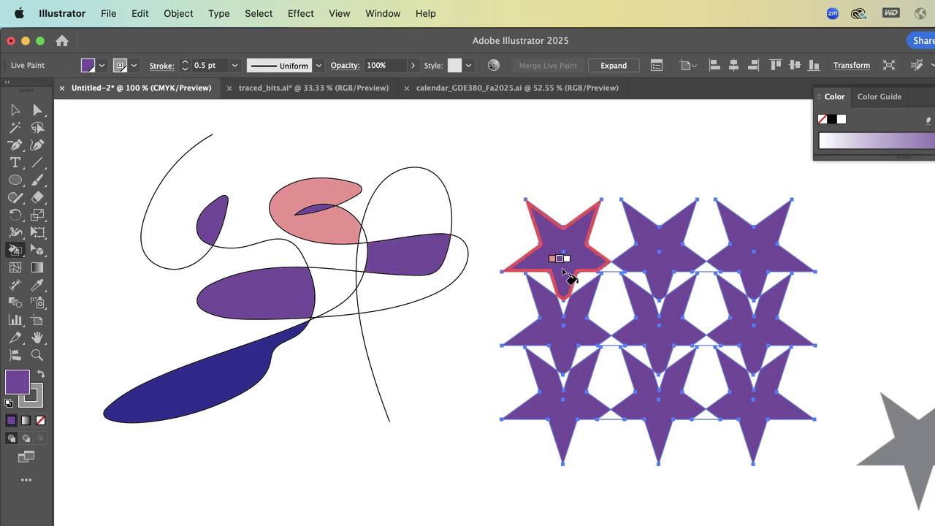
- Fill two small triangles between the first two star columns and the notch below the top-left star with black, and deselect the group
key(d)
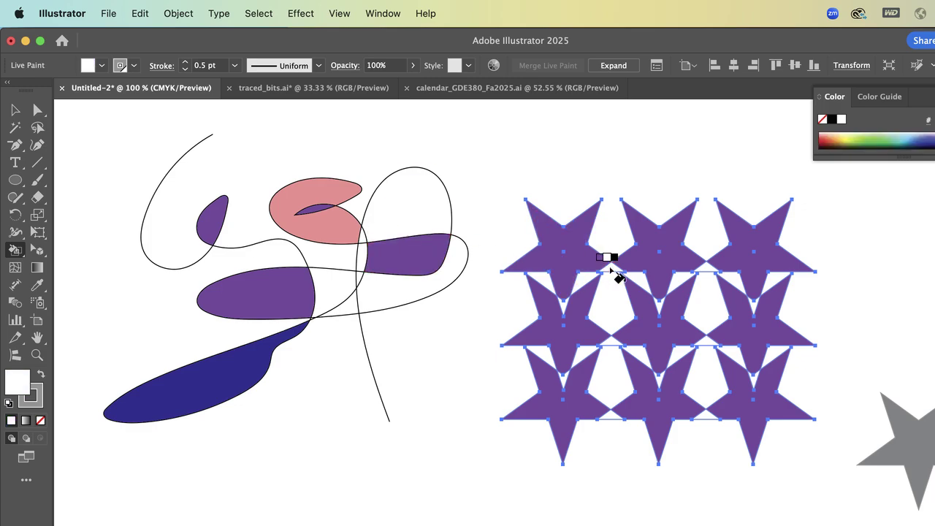
key(Right)
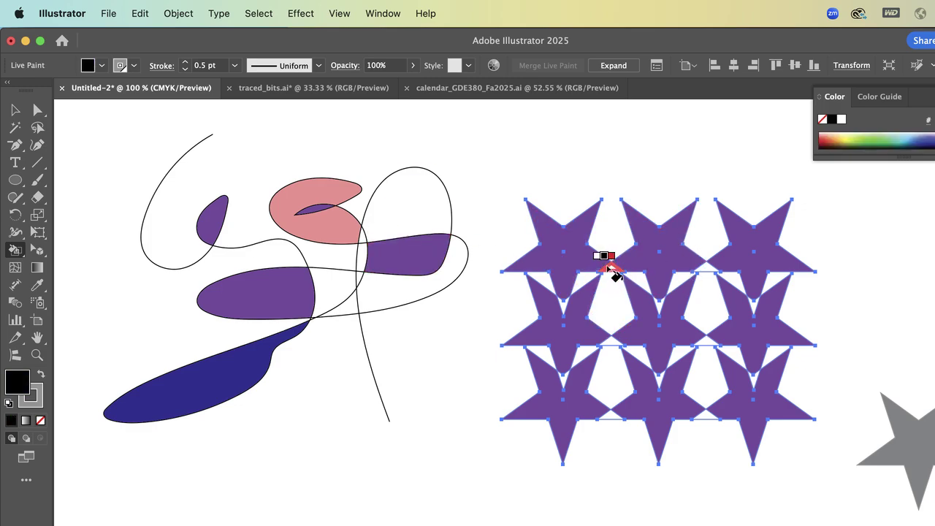
click(611, 267)
click(611, 338)
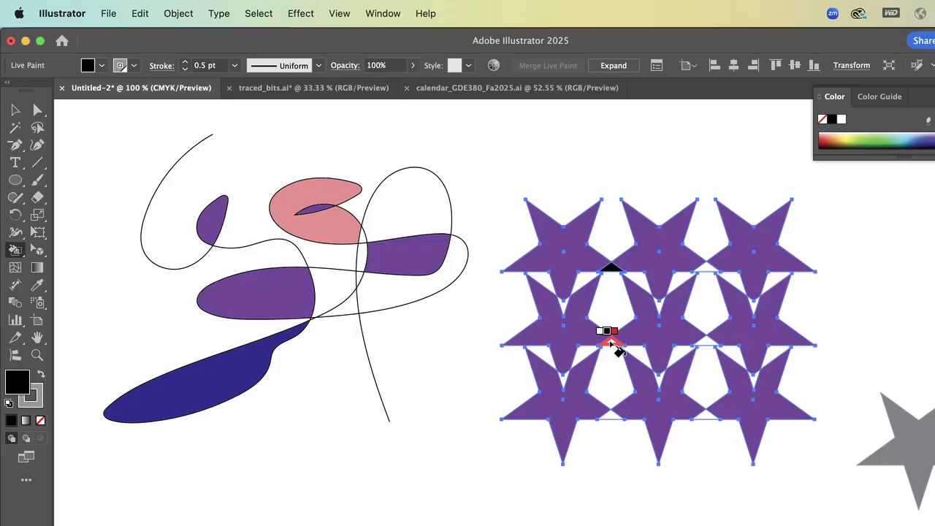
click(562, 302)
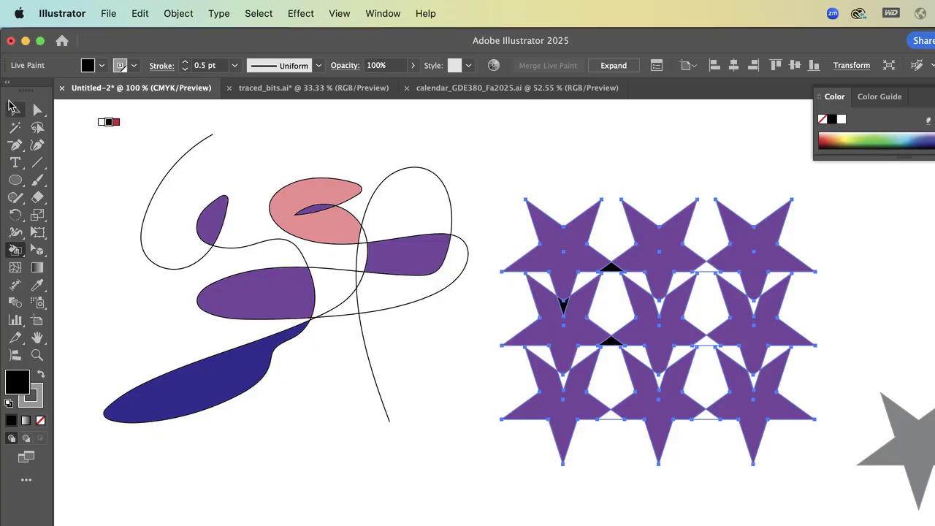
click(16, 109)
click(579, 127)
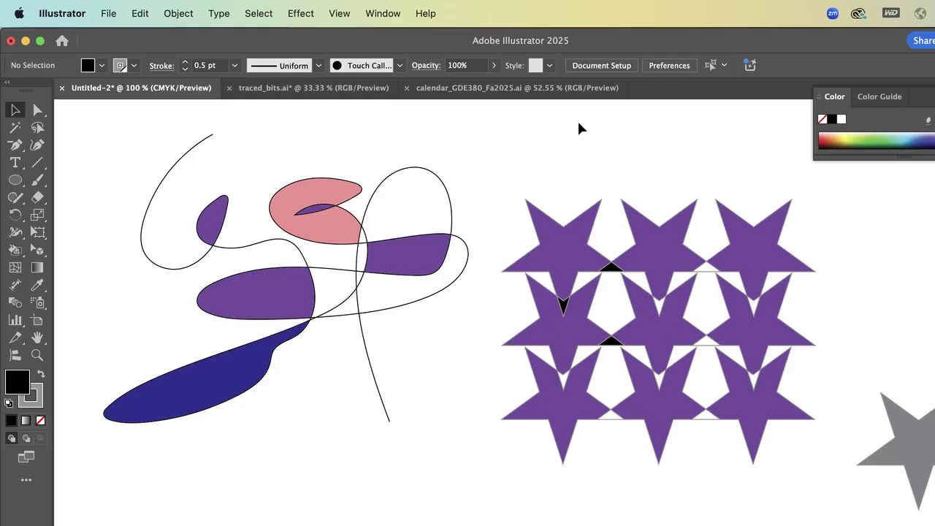
- Try moving the top-left star out of the Live Paint group with the Direct Selection tool, and undo the move
click(568, 265)
click(38, 110)
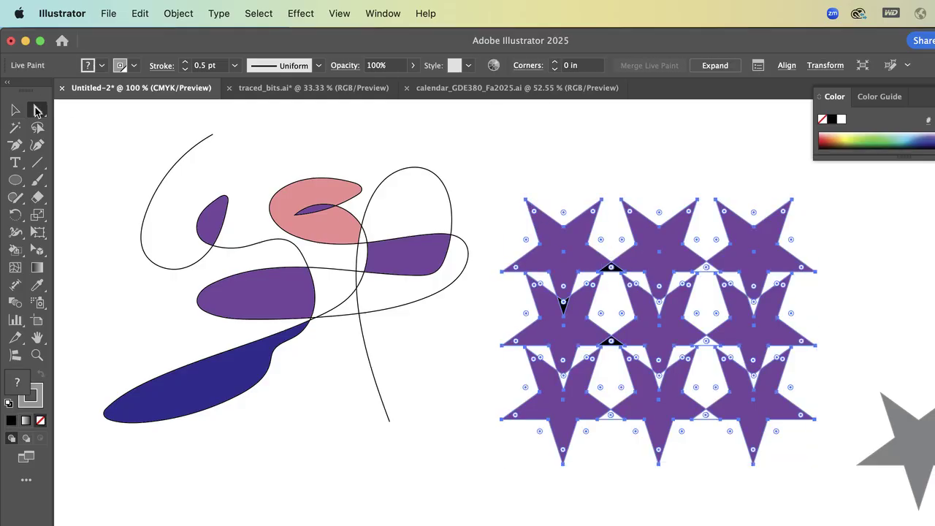
click(454, 118)
drag(567, 250, 519, 161)
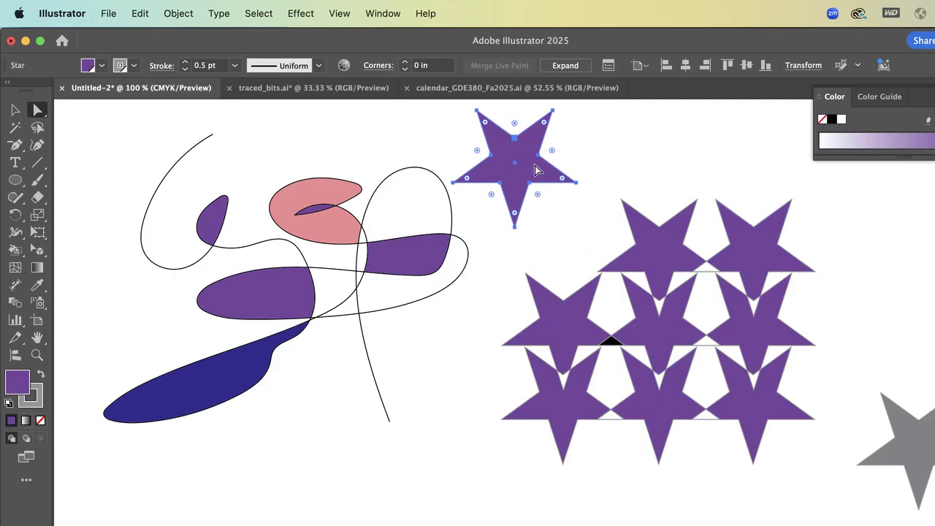
key(cmd+z)
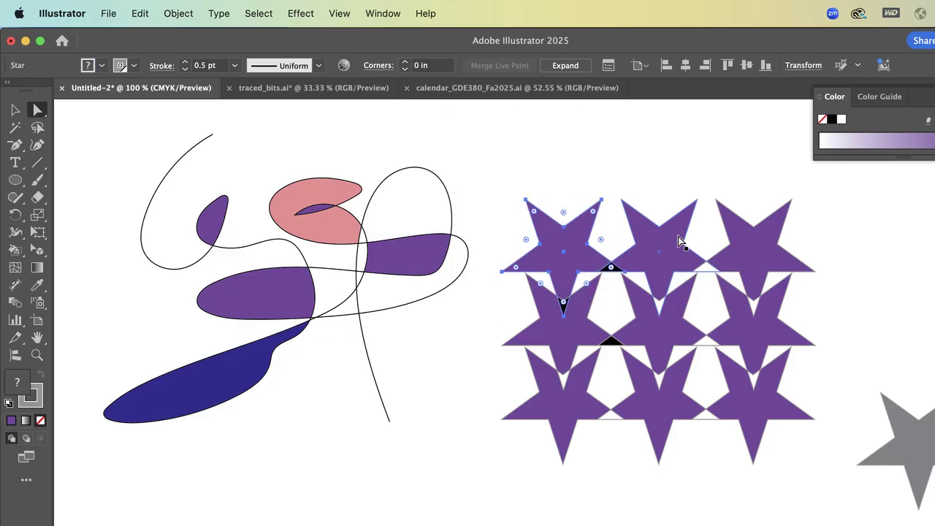
- Expand the stars' Live Paint group with Object, Fill and Stroke enabled, and deselect the result
click(16, 110)
drag(526, 147, 746, 441)
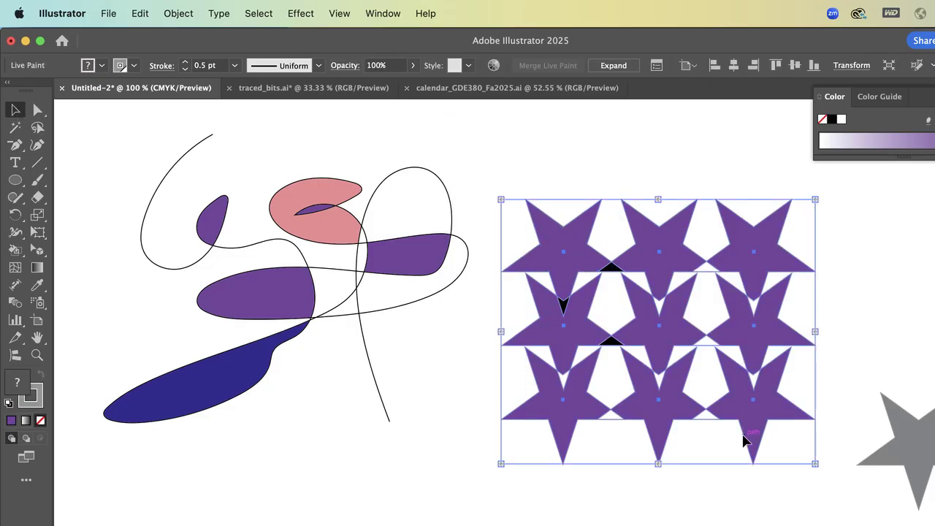
click(188, 8)
click(193, 232)
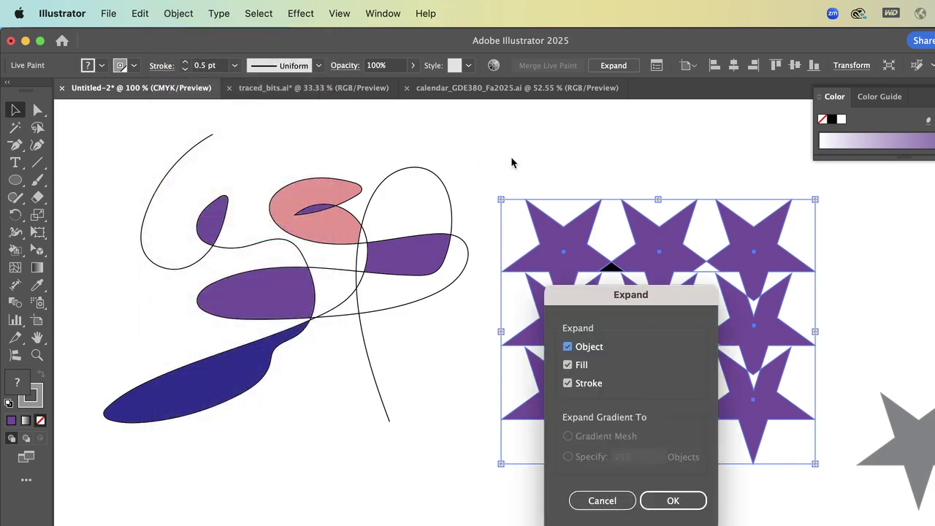
click(640, 152)
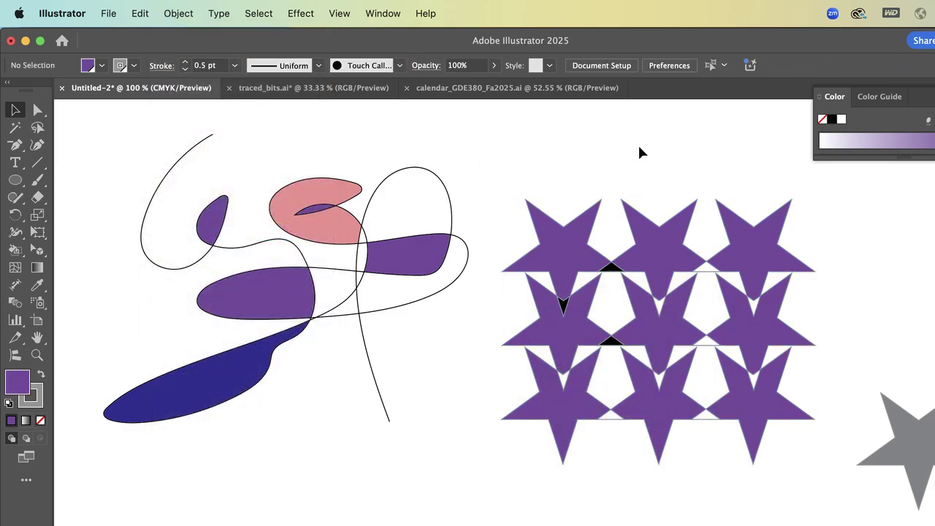
- Try pulling the expanded top-left star's purple fill up out of the grid with the Direct Selection tool, and undo the change
click(37, 109)
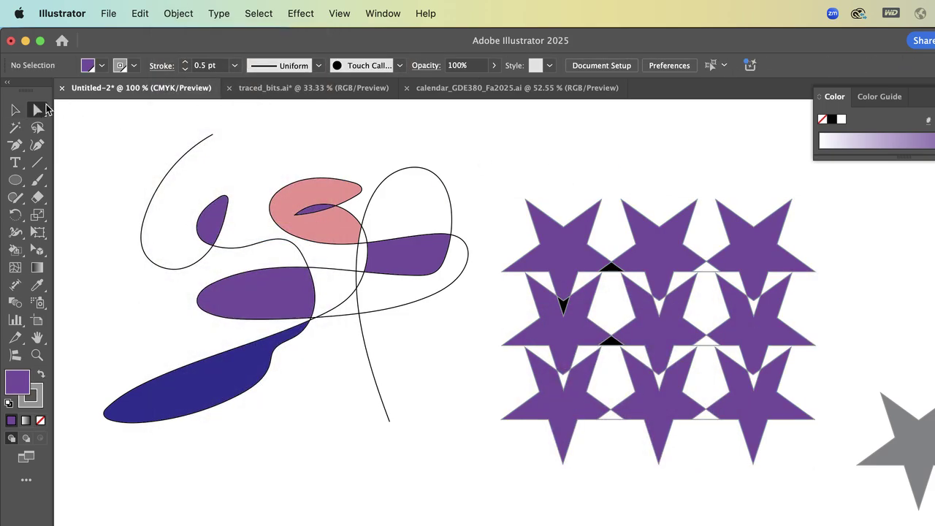
click(571, 253)
drag(571, 253, 552, 187)
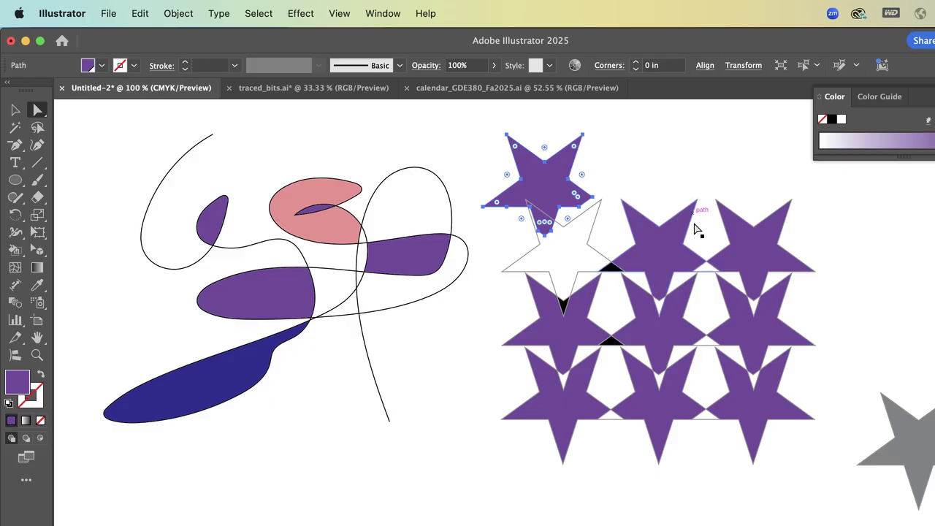
click(663, 251)
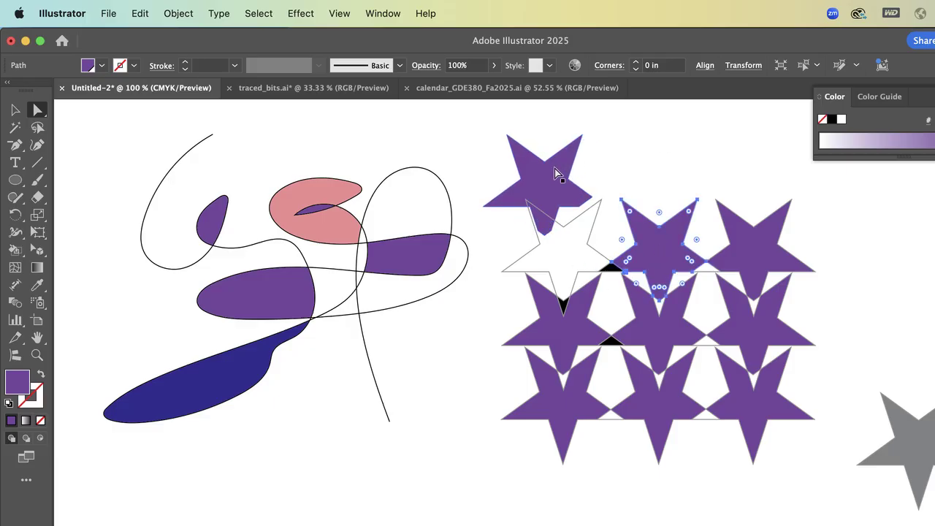
drag(558, 173, 503, 121)
key(super+z)
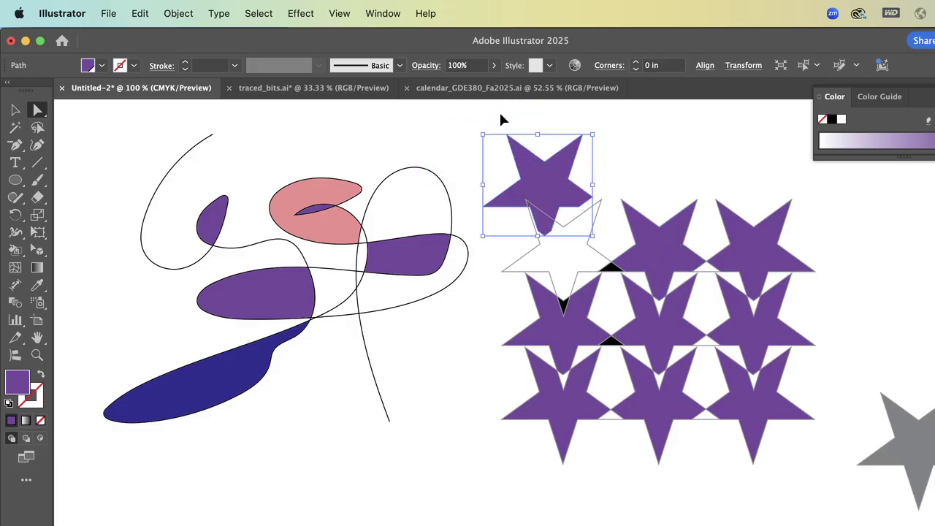
key(super+z)
click(622, 148)
- Move the scribble's Live Paint group slightly upward
click(429, 253)
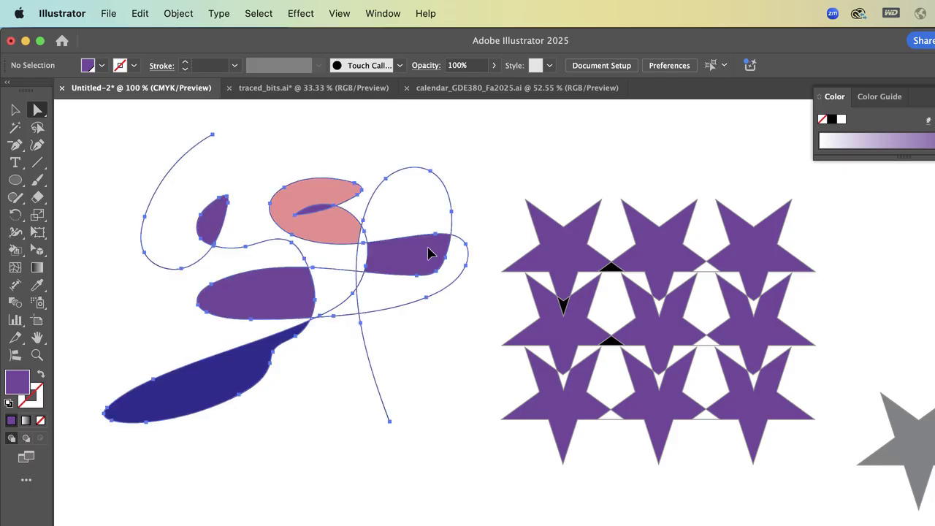
mouse_move(428, 255)
mouse_down()
mouse_move(386, 303)
mouse_move(414, 274)
mouse_up()
key(super+z)
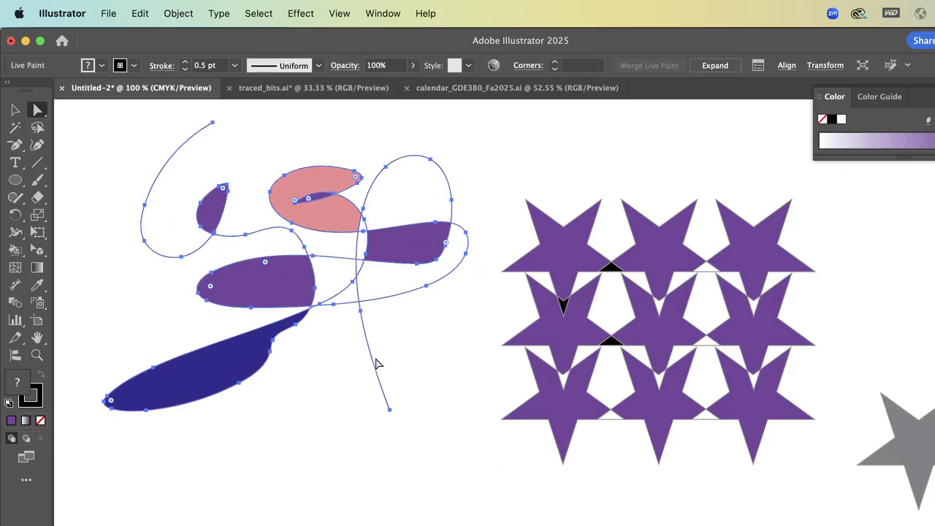
- Expand the scribble's Live Paint group into separate paths
click(186, 13)
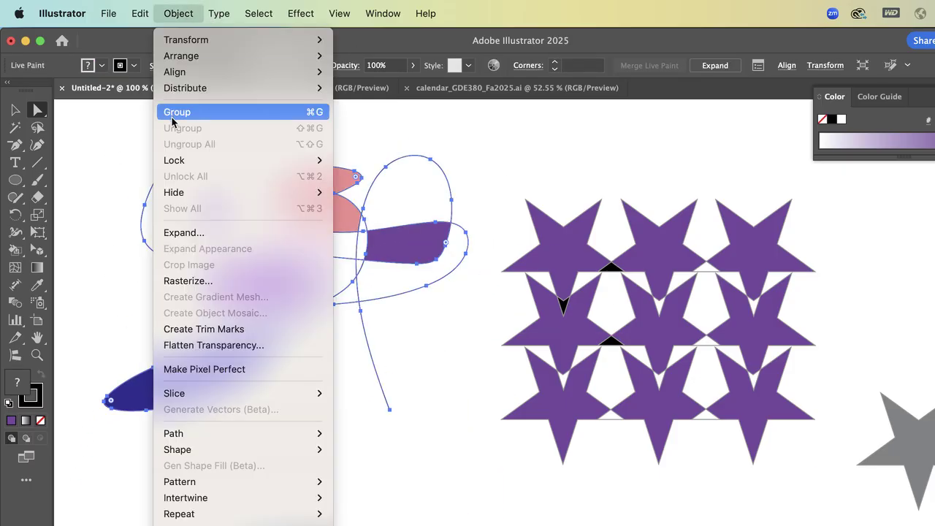
click(161, 231)
key(Return)
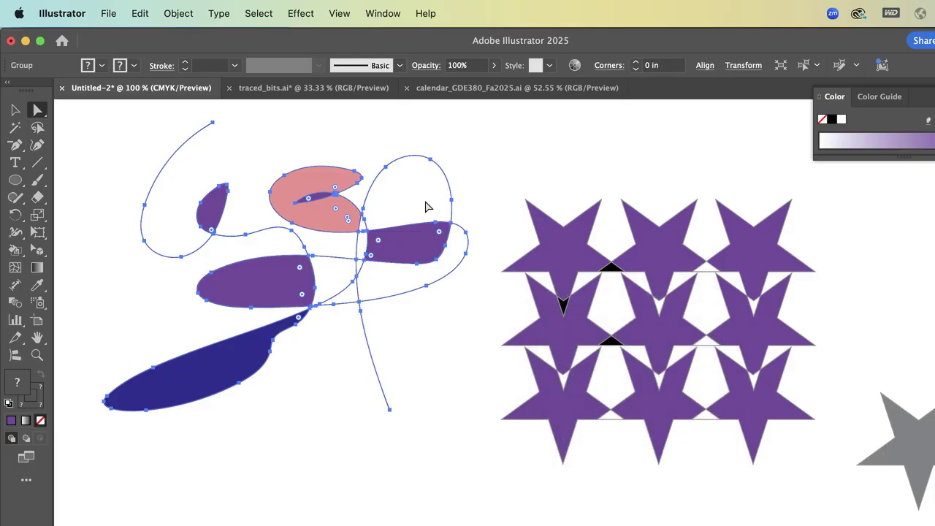
- Try moving the scribble's right purple region down on its own, undo the move and the scribble's expansion, and deselect everything
click(536, 157)
click(407, 255)
drag(407, 255, 415, 364)
key(super+z)
key(super+z)
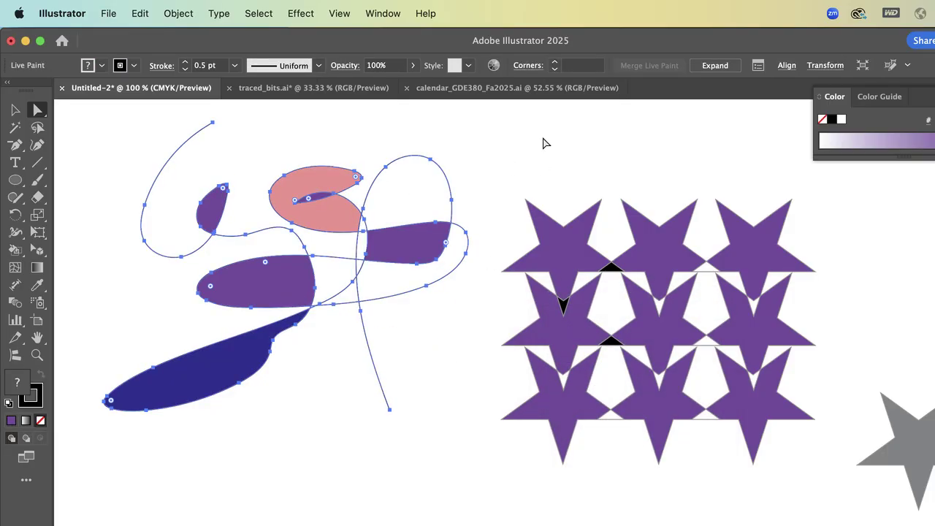
click(539, 144)
click(13, 110)
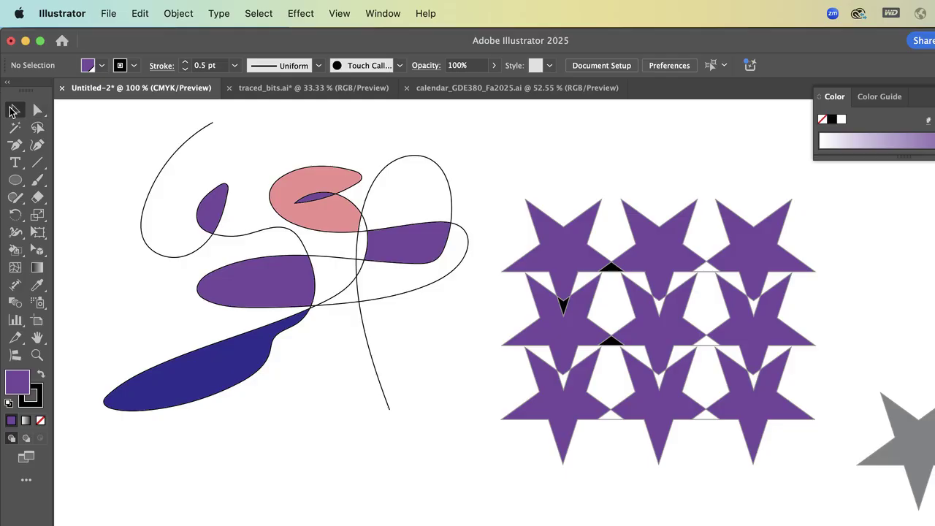
- Check how the scribble's Live Paint group and the top-left star get selected with the Selection and Direct Selection tools
click(209, 214)
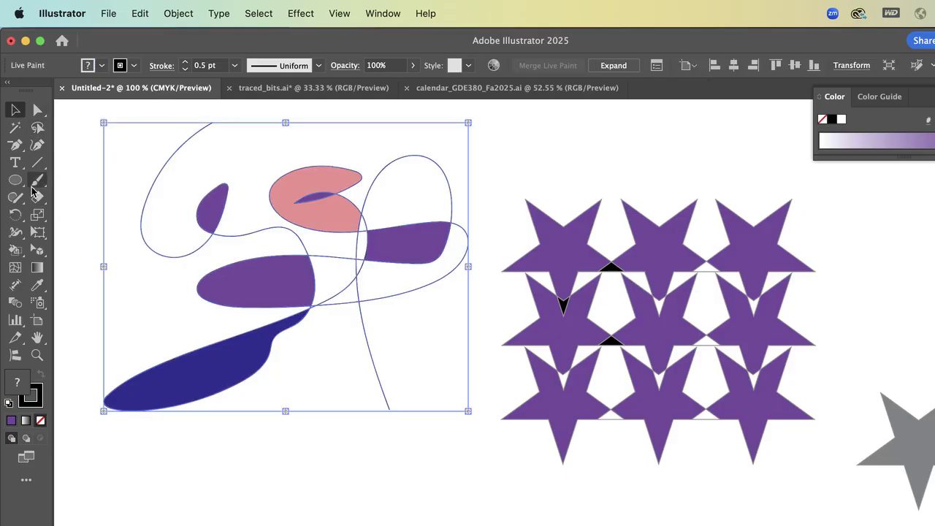
click(37, 111)
click(523, 178)
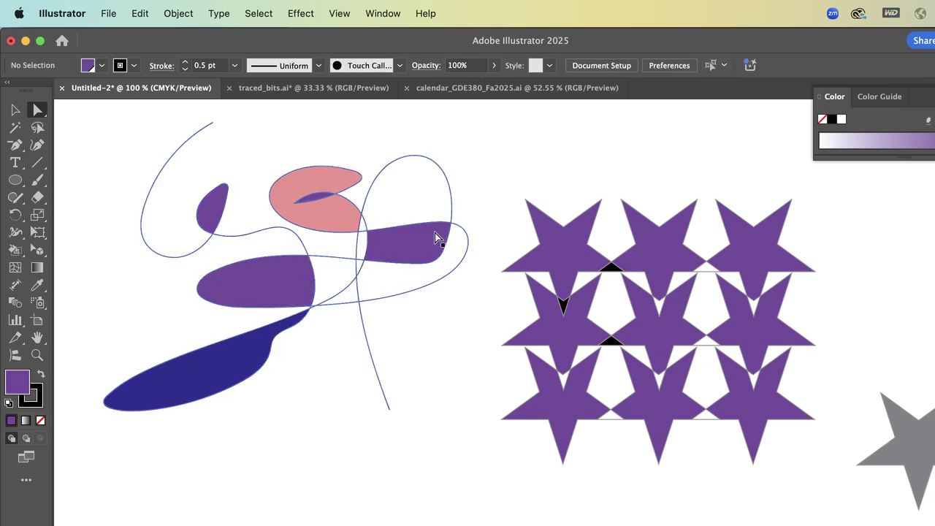
click(420, 250)
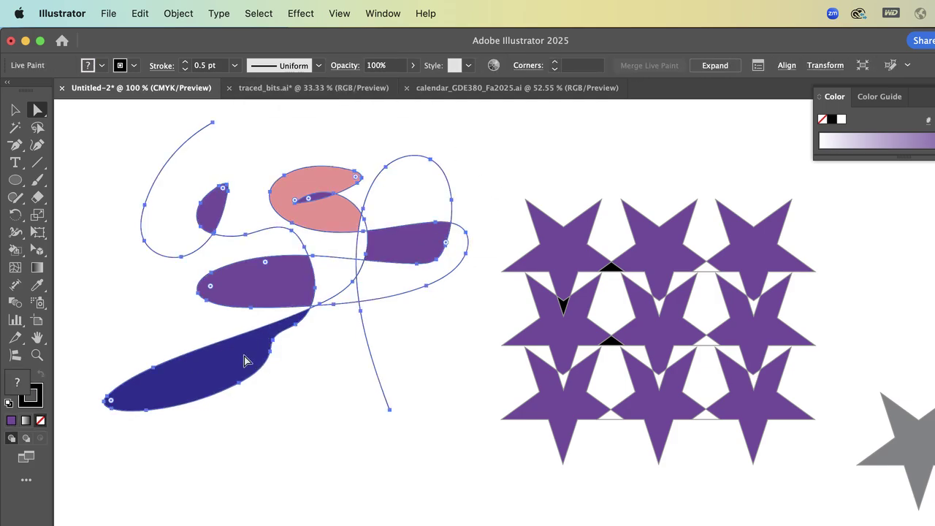
click(563, 304)
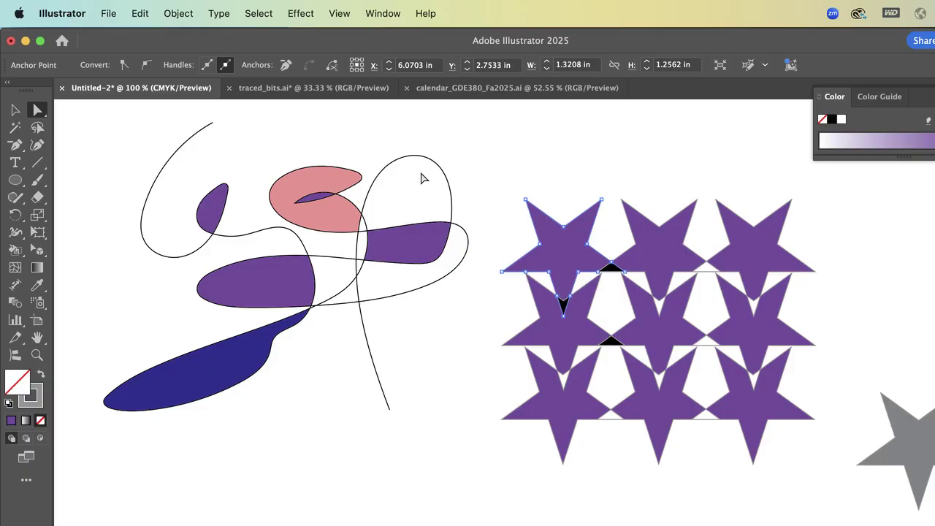
- Expand the scribble's Live Paint group with Object, Fill and Stroke included, and deselect it
click(452, 184)
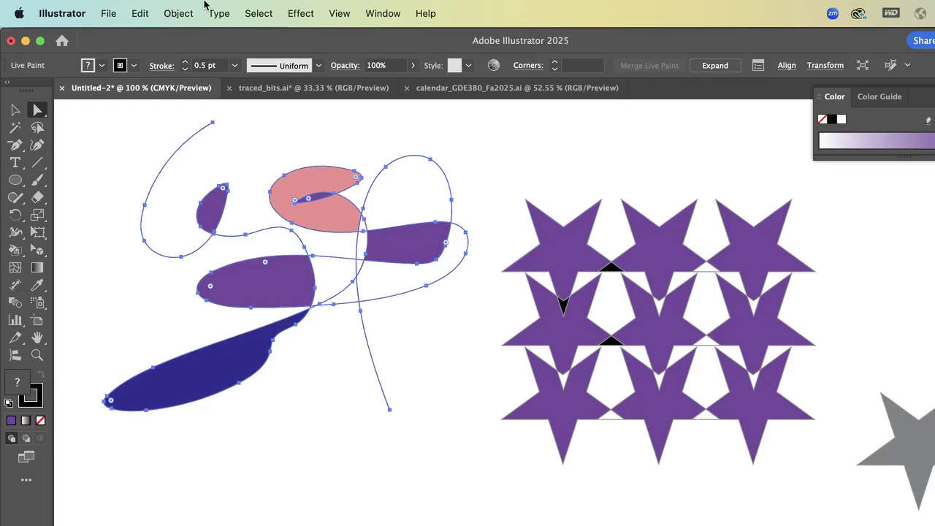
click(175, 9)
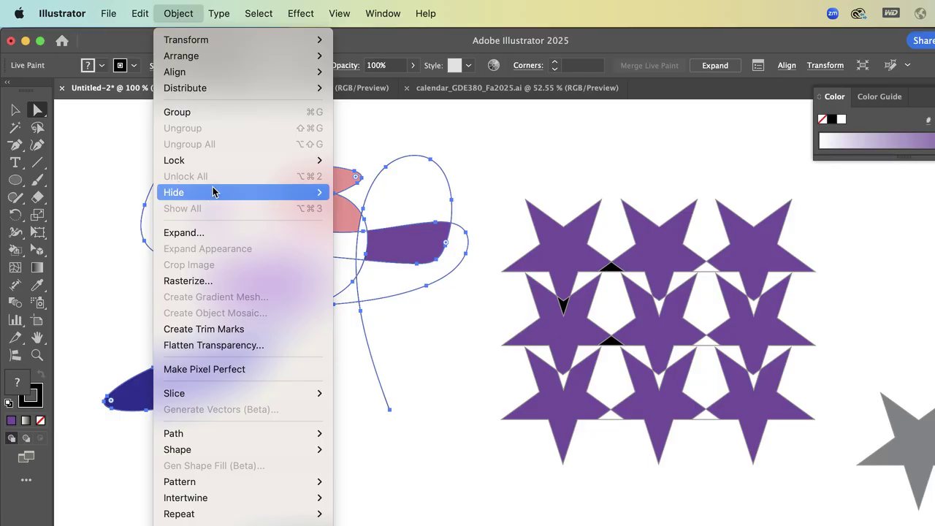
click(212, 229)
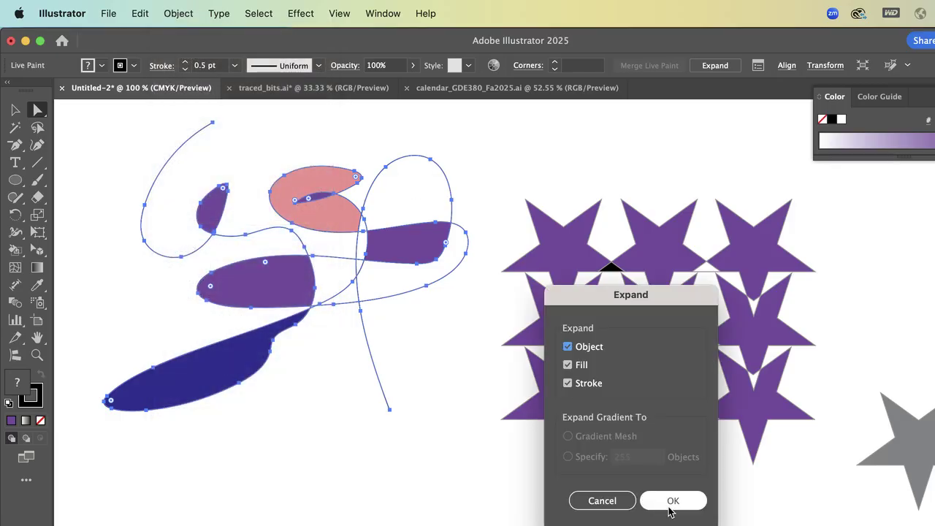
click(671, 502)
click(501, 174)
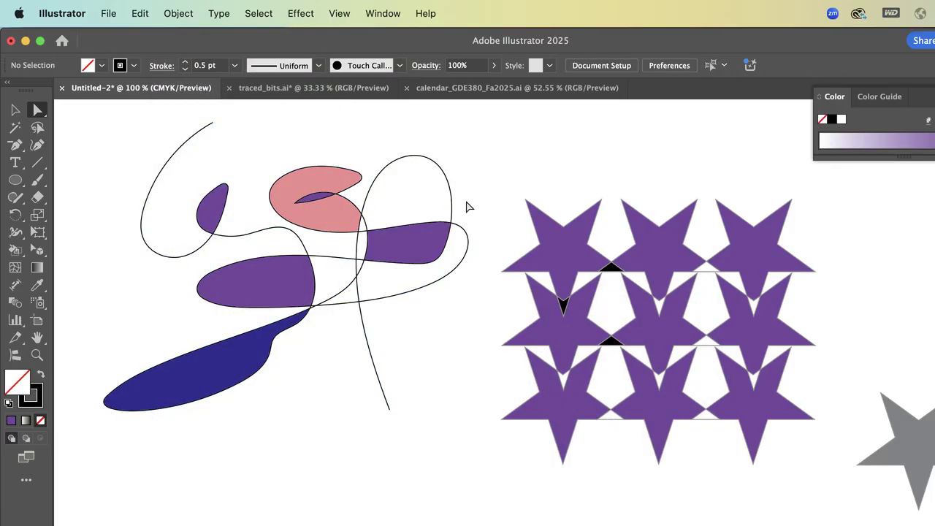
- Recolor the expanded scribble's right purple region with the pink sampled from the upper pink shape, and deselect it
click(420, 241)
key(i)
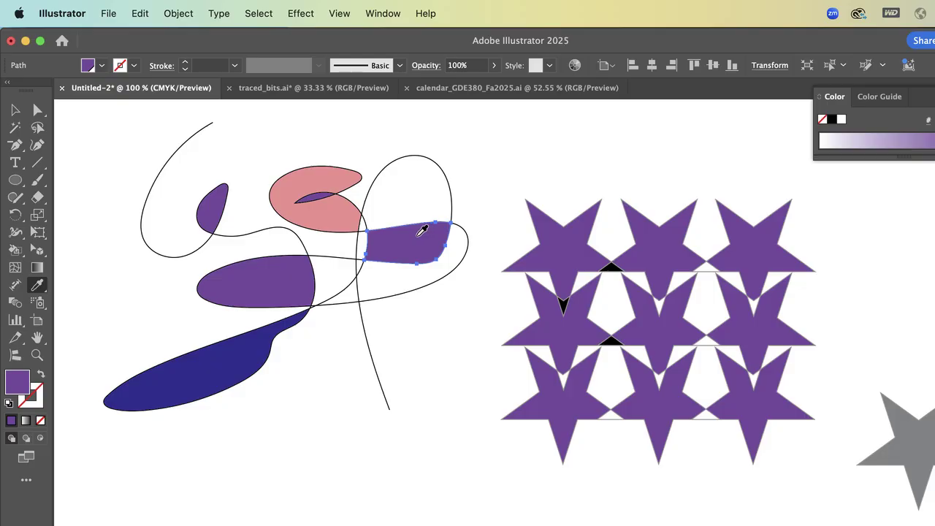
click(334, 203)
click(15, 110)
click(131, 126)
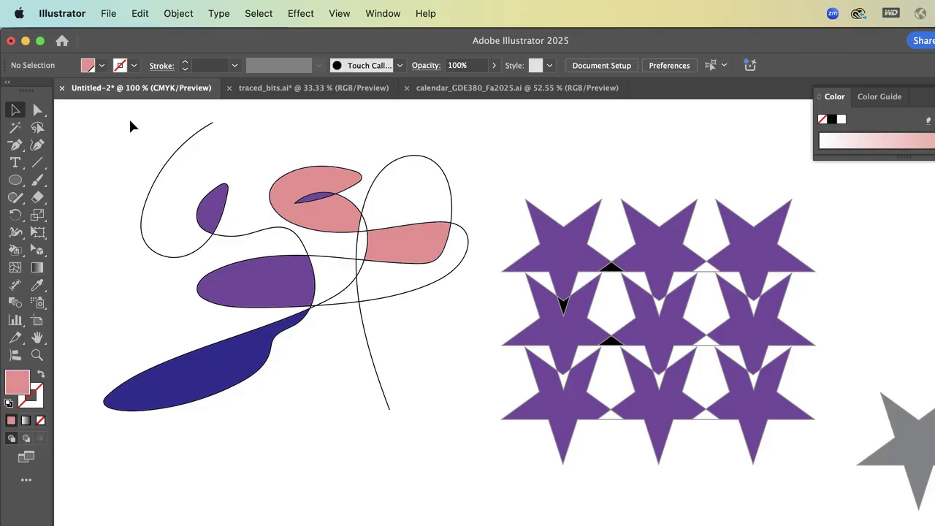
- Place a copy of the scribble's right pink region below the scribble using the Direct Selection tool
click(419, 256)
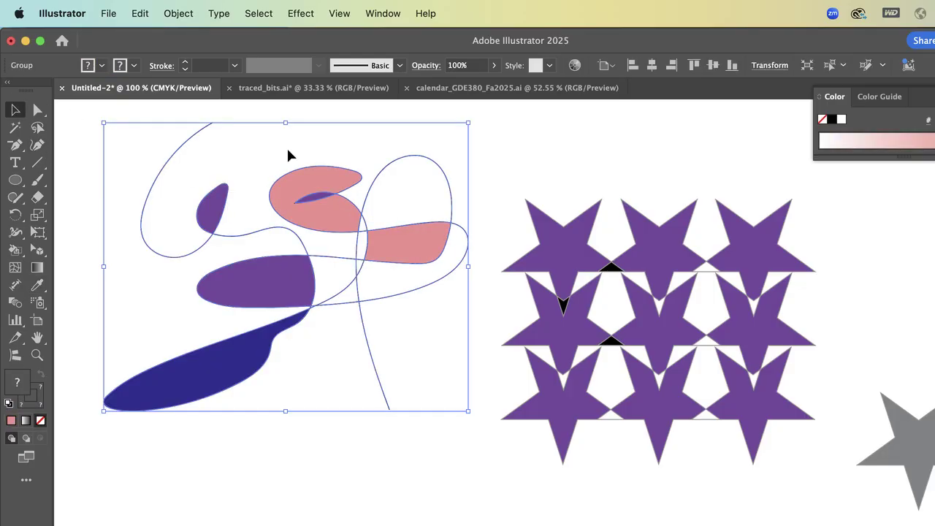
click(37, 109)
click(87, 125)
click(427, 235)
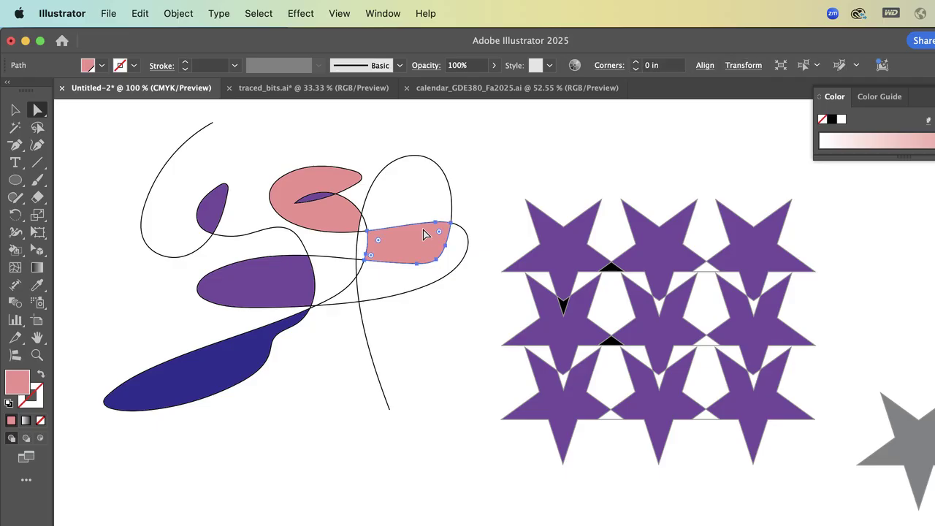
drag(427, 235, 383, 500)
click(302, 424)
- Turn the expanded scribble back into a Live Paint group, fill its upper-right loop and the two regions below it with purple, and deselect it
click(15, 110)
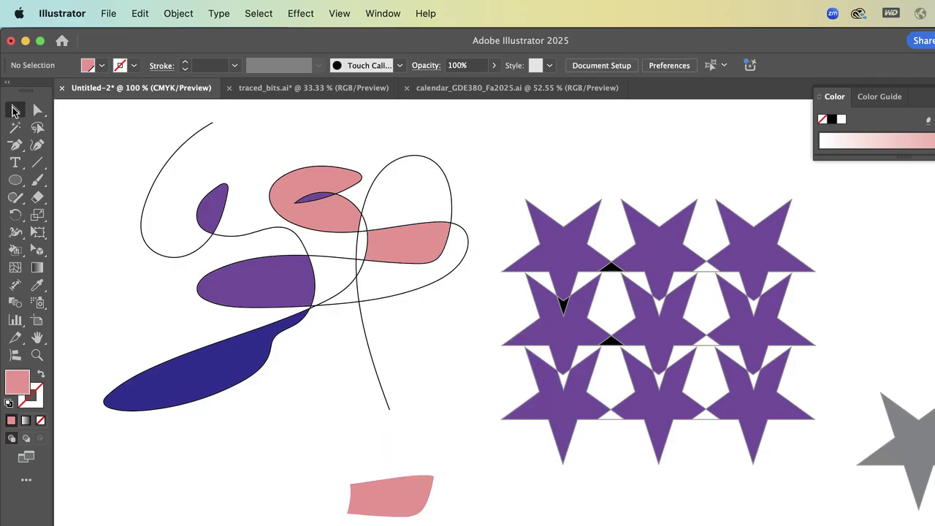
click(380, 361)
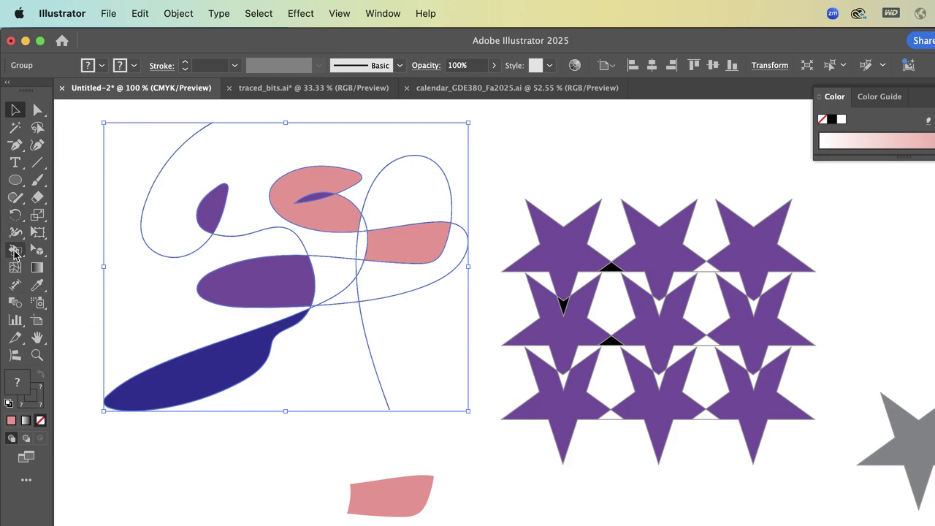
mouse_move(14, 250)
mouse_down()
mouse_move(66, 253)
mouse_move(73, 268)
mouse_up()
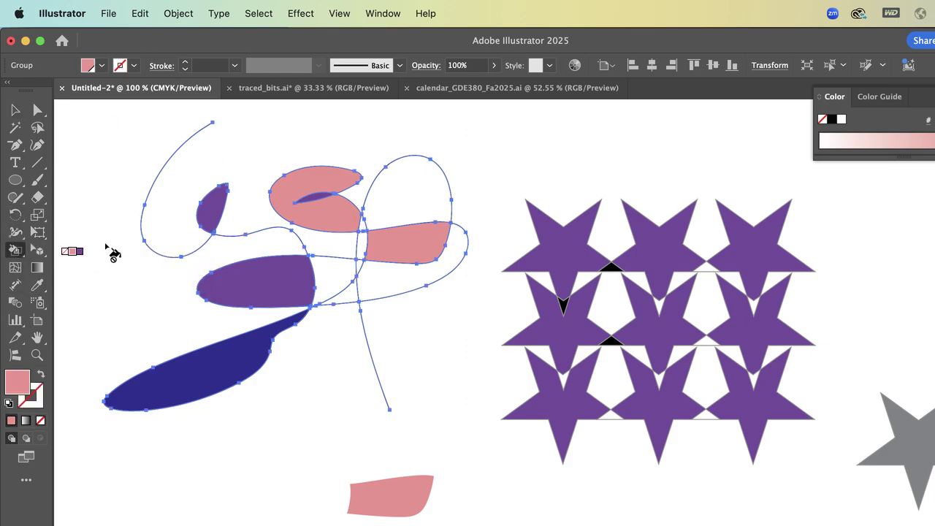
key(Right)
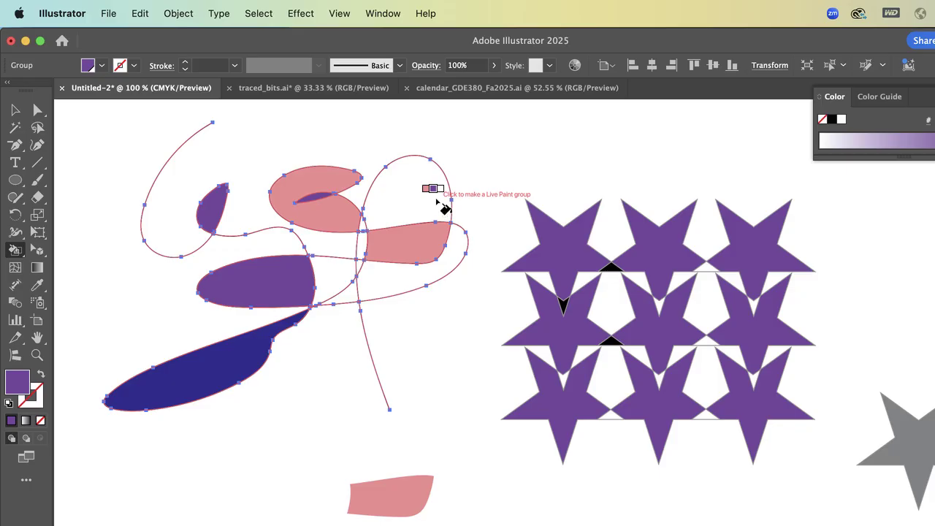
click(437, 200)
click(423, 248)
click(397, 271)
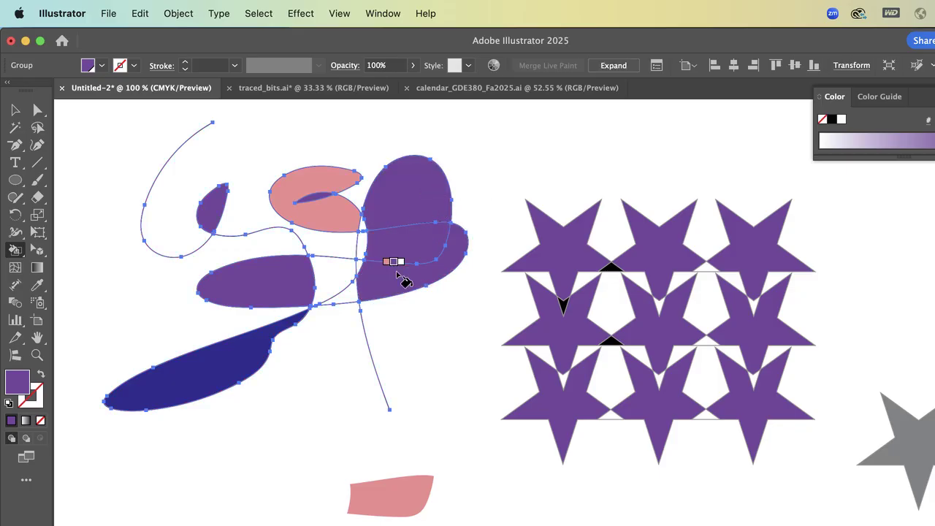
click(27, 112)
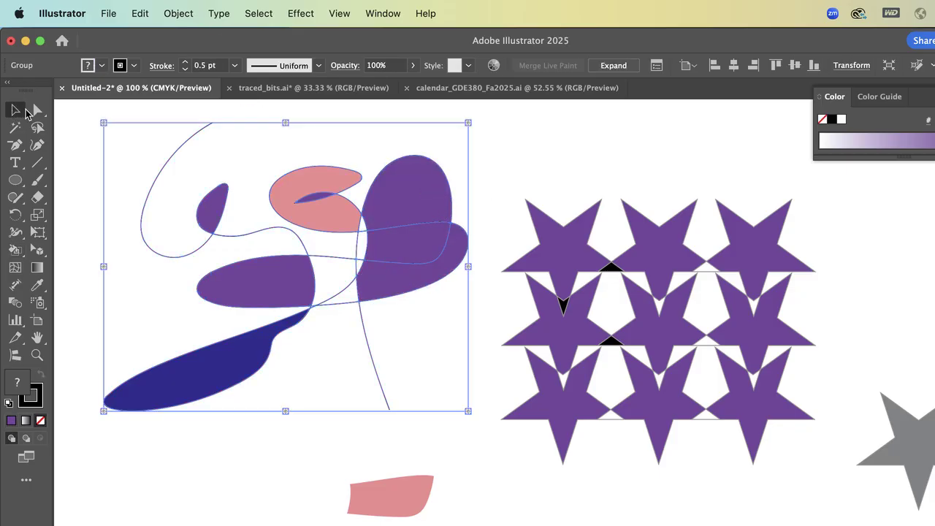
click(77, 107)
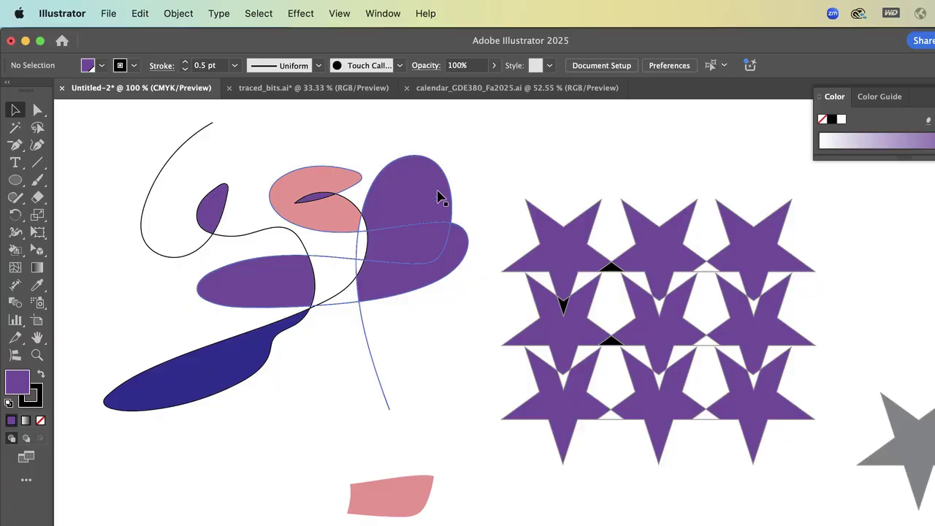